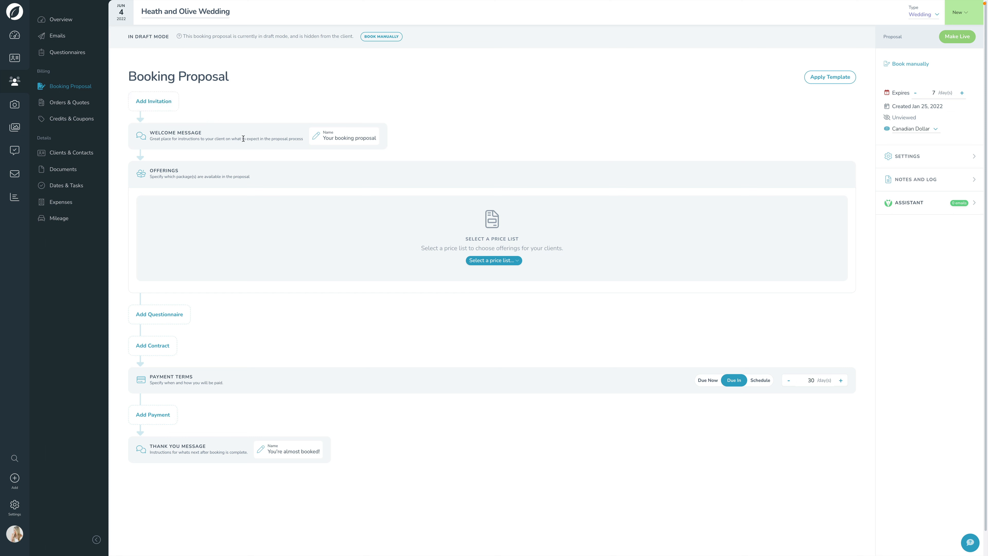
Review the proposal's welcome message and the Thank You Message type in the message editor without saving changes.
click(350, 137)
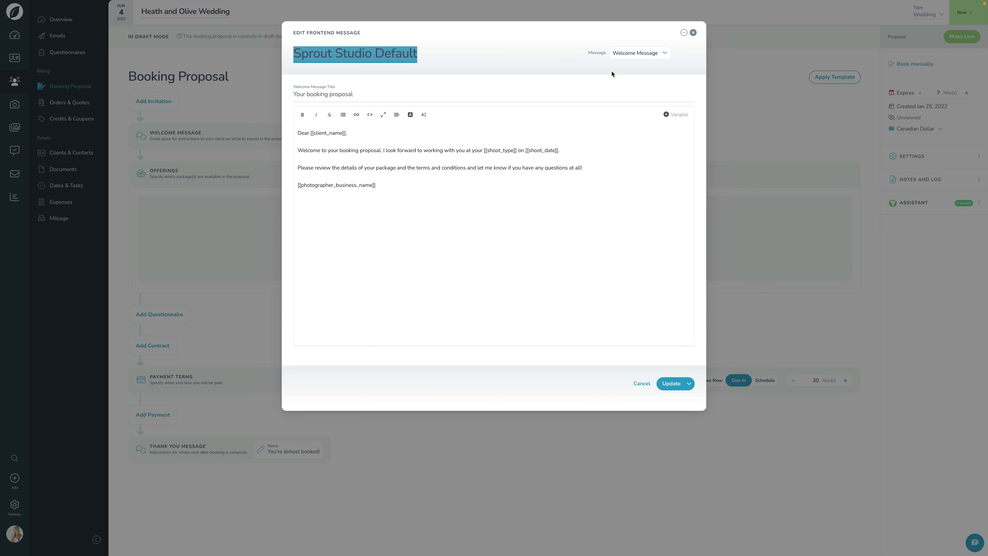
click(629, 57)
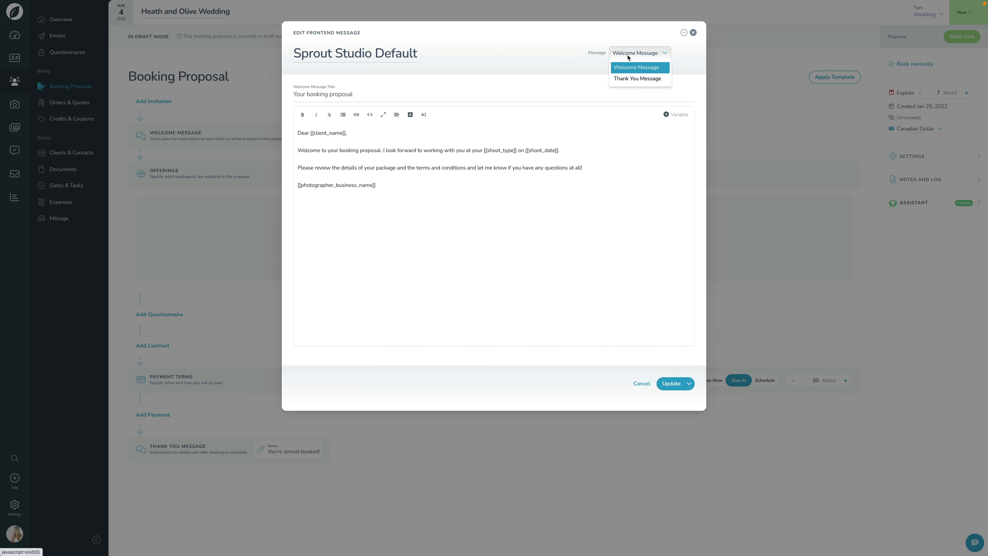
click(629, 79)
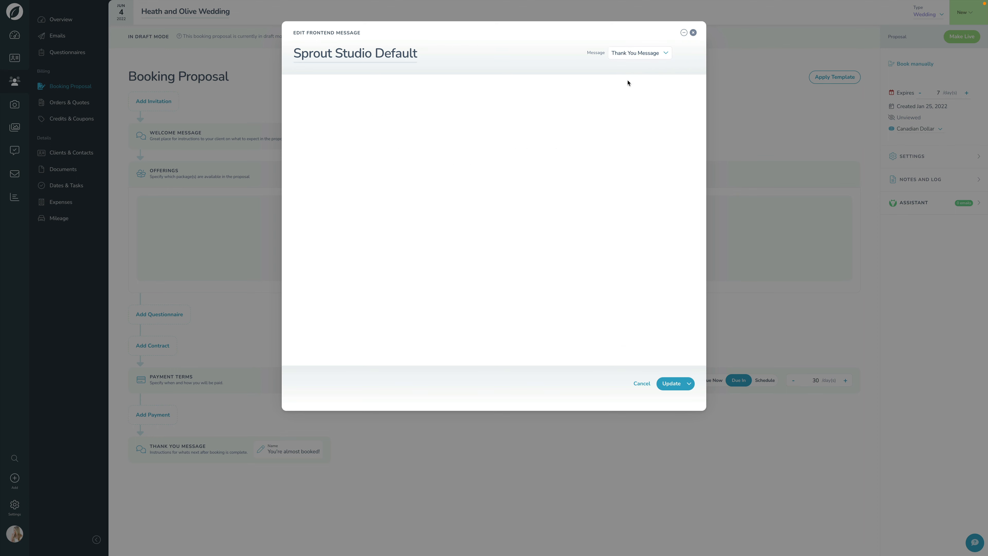
click(693, 33)
click(494, 322)
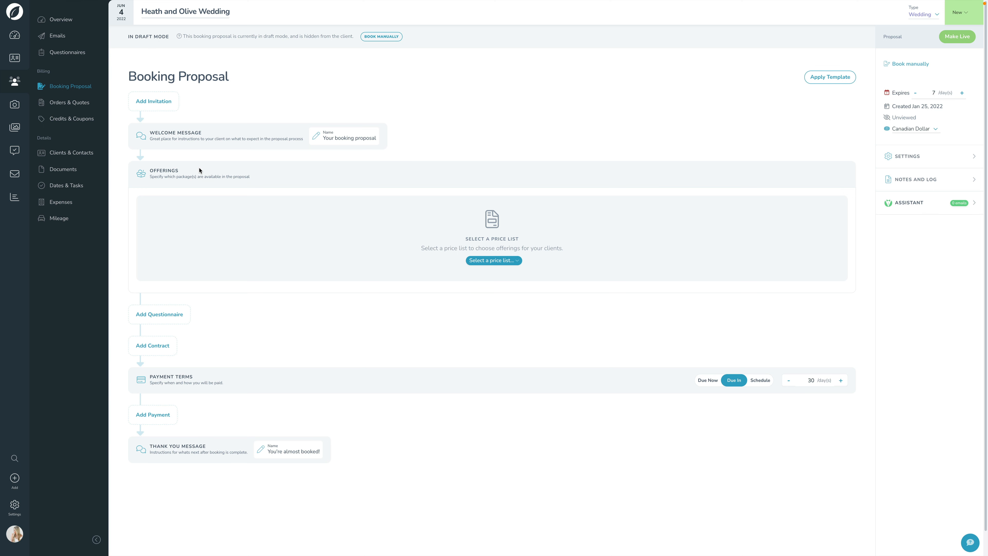
Choose My Price List for the proposal's offerings and add the Collection #1 package.
click(490, 261)
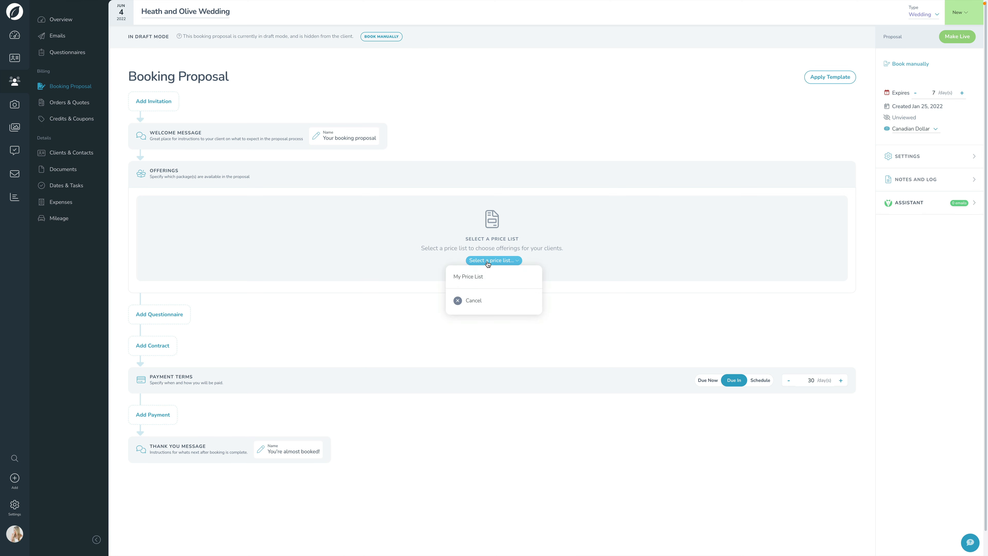
click(480, 277)
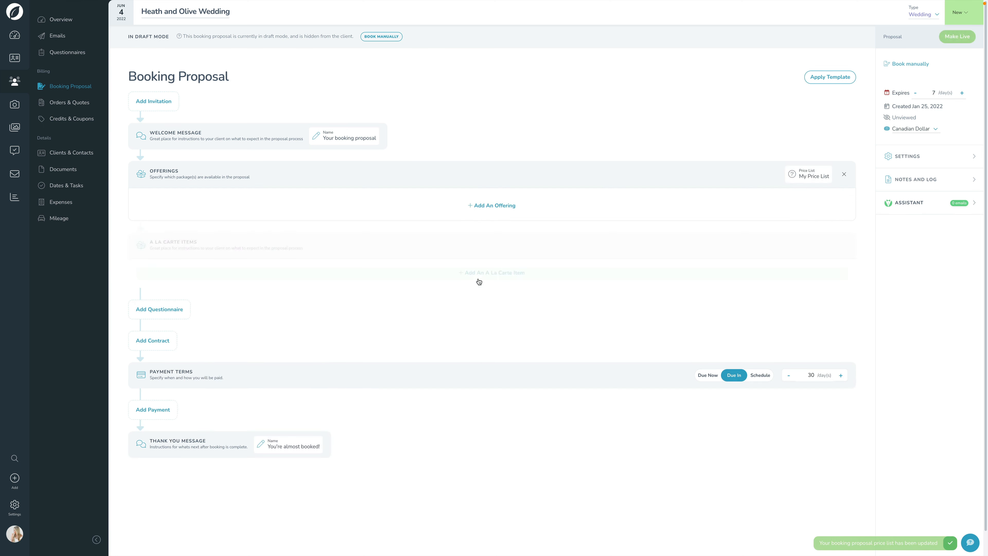
click(495, 209)
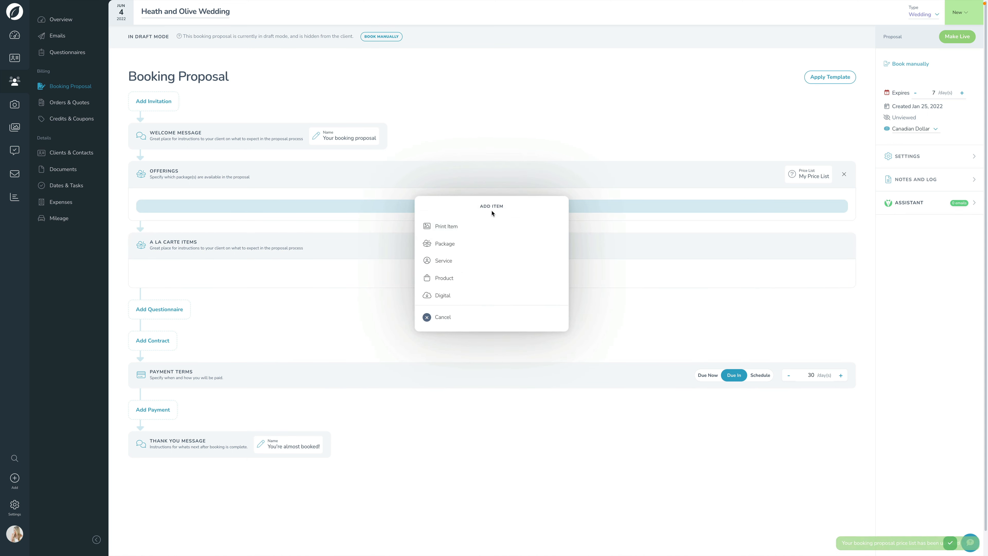
click(453, 247)
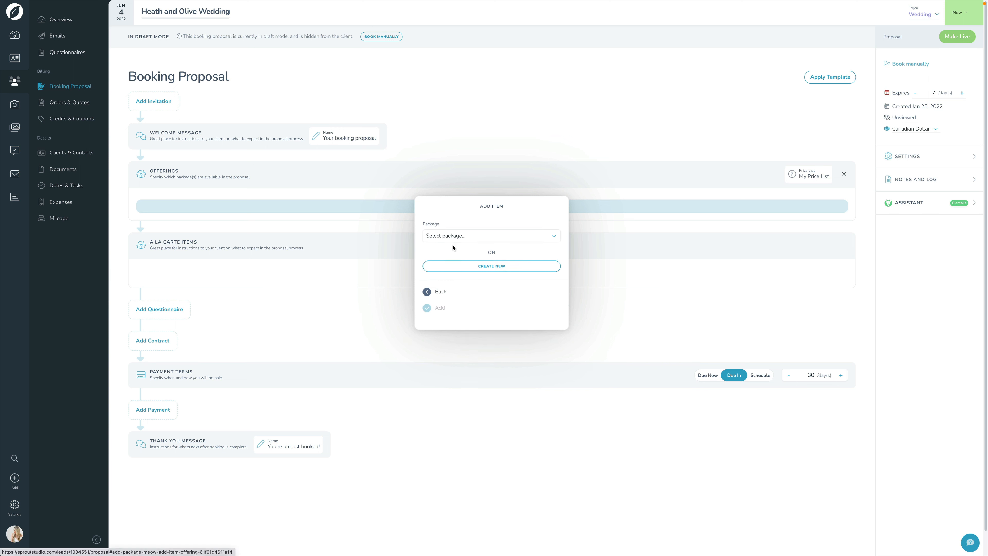
click(452, 235)
click(451, 245)
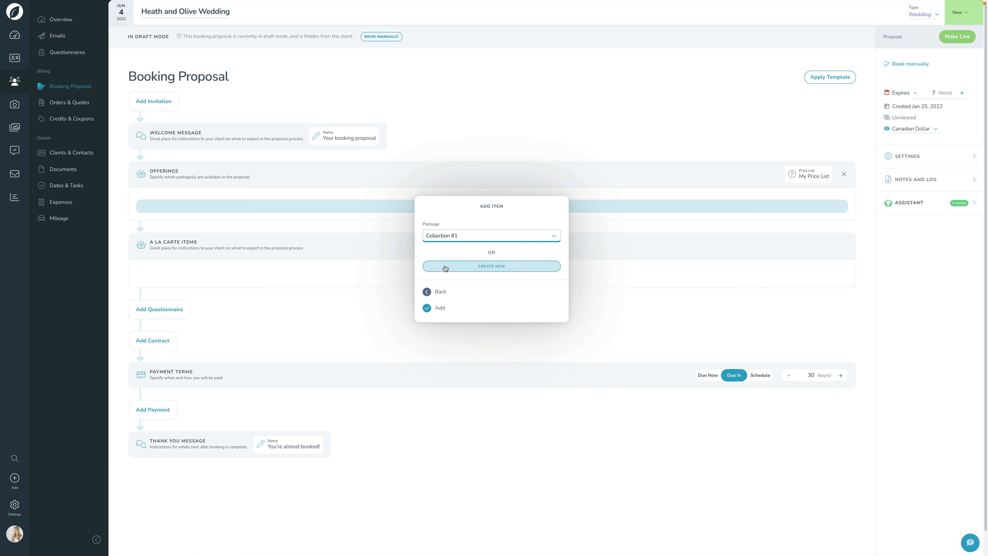
click(440, 308)
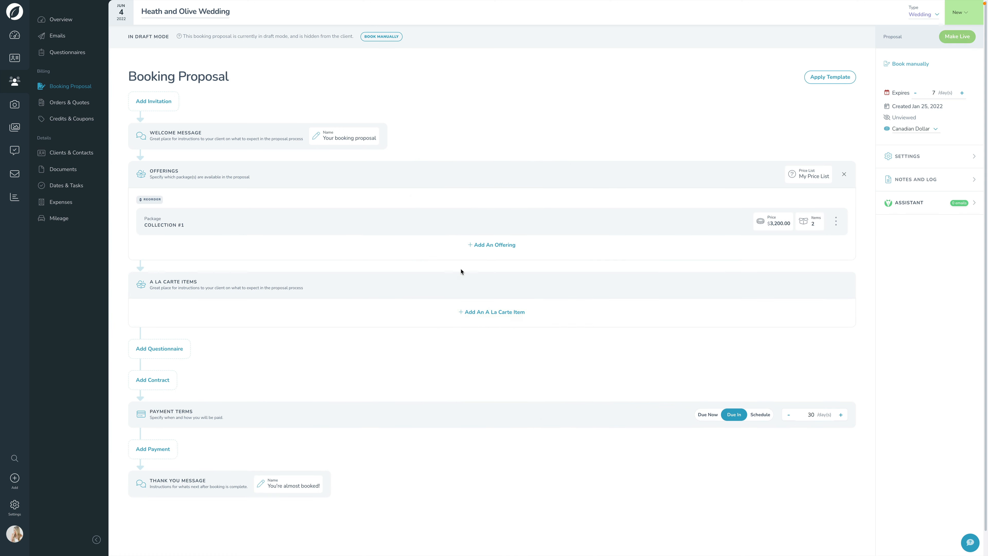
Add the Collection #2 package to the proposal's offerings.
click(477, 245)
click(466, 249)
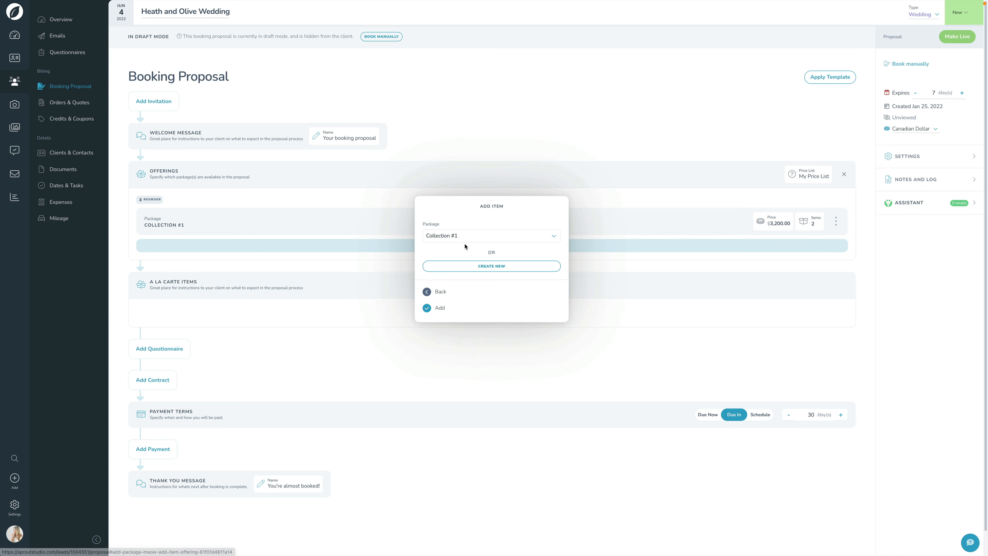
click(463, 236)
click(461, 244)
click(444, 308)
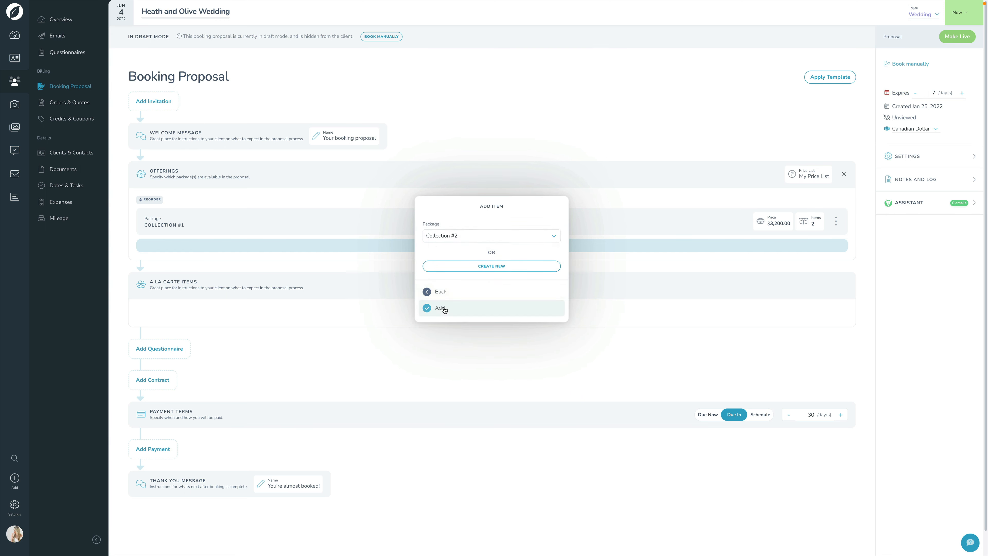
Add the Collection #3 package to the proposal's offerings.
click(485, 277)
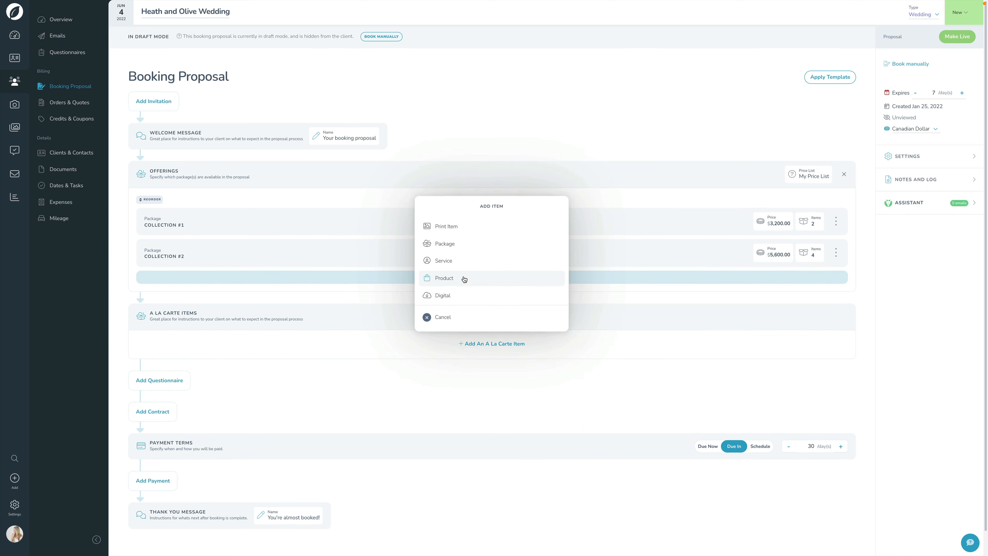
click(457, 251)
click(455, 236)
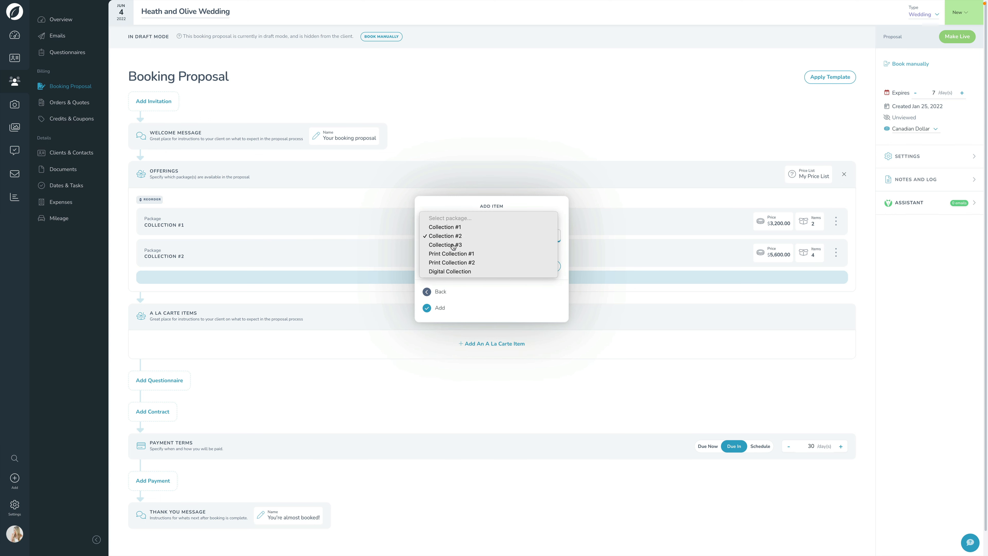
click(454, 245)
click(432, 308)
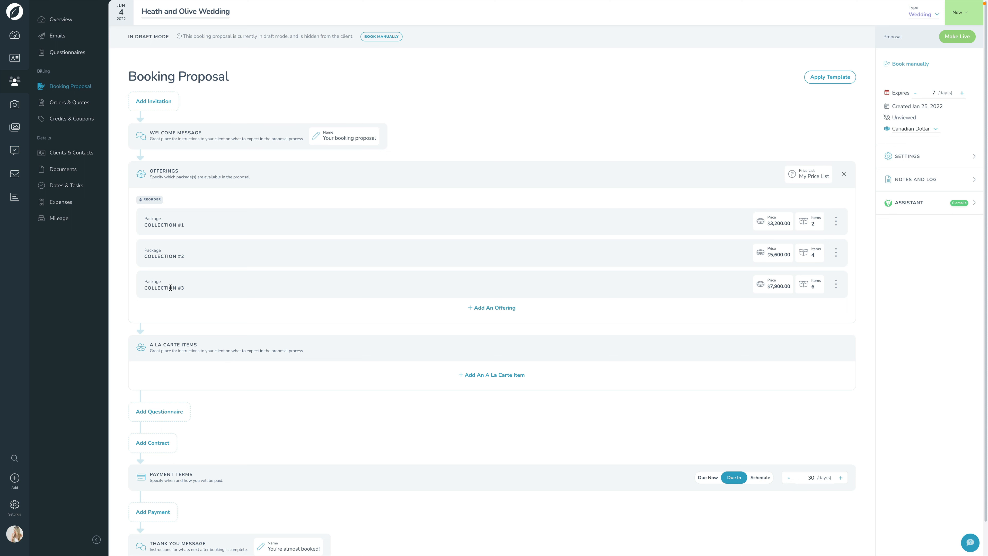
Add the Engagement Book product to the proposal's a la carte items.
scroll(168, 311, down, 1)
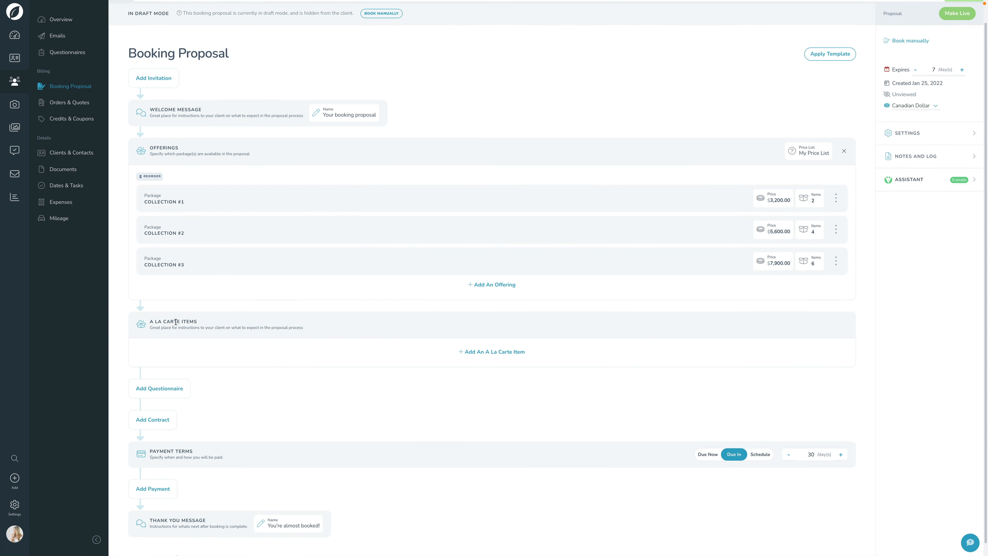
scroll(176, 322, down, 1)
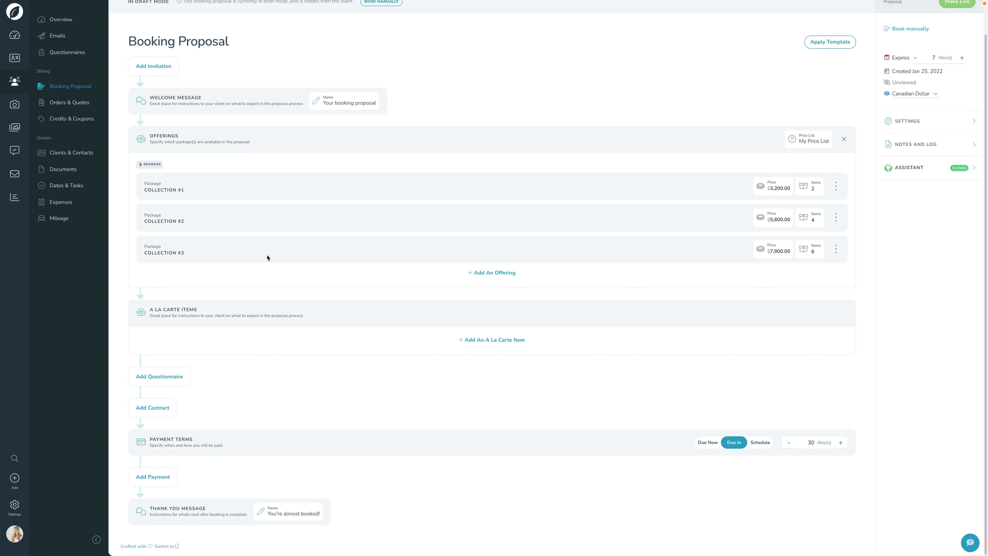
click(475, 340)
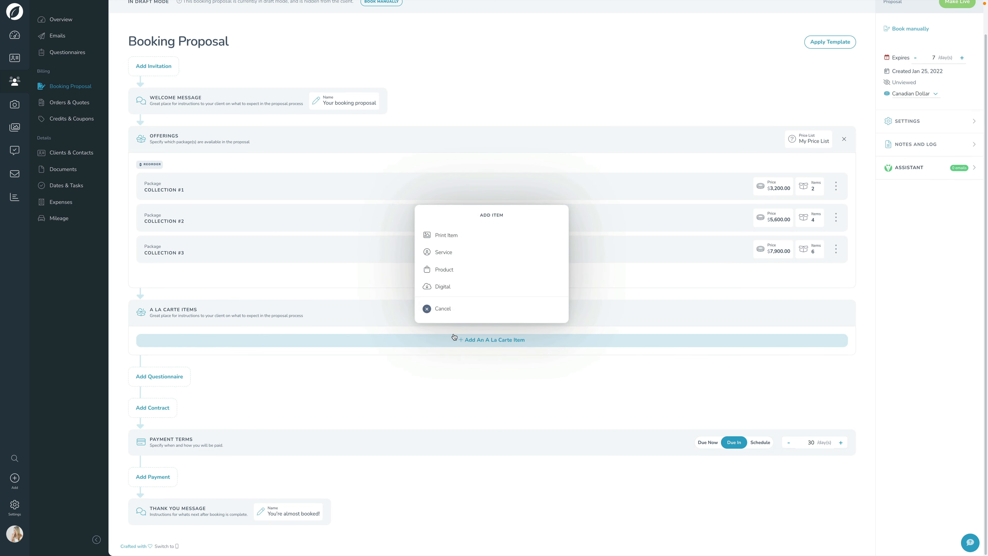
click(449, 271)
click(445, 245)
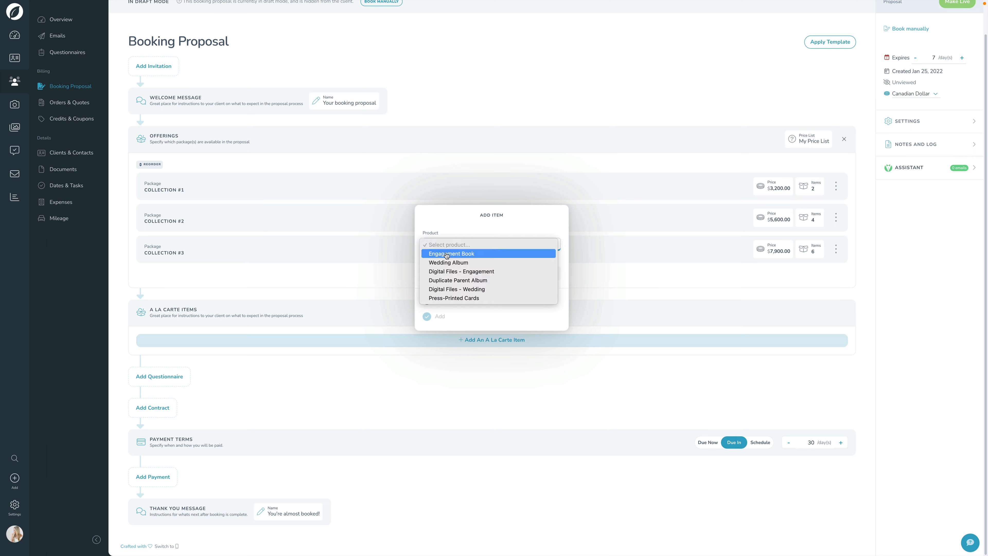
click(447, 254)
click(427, 316)
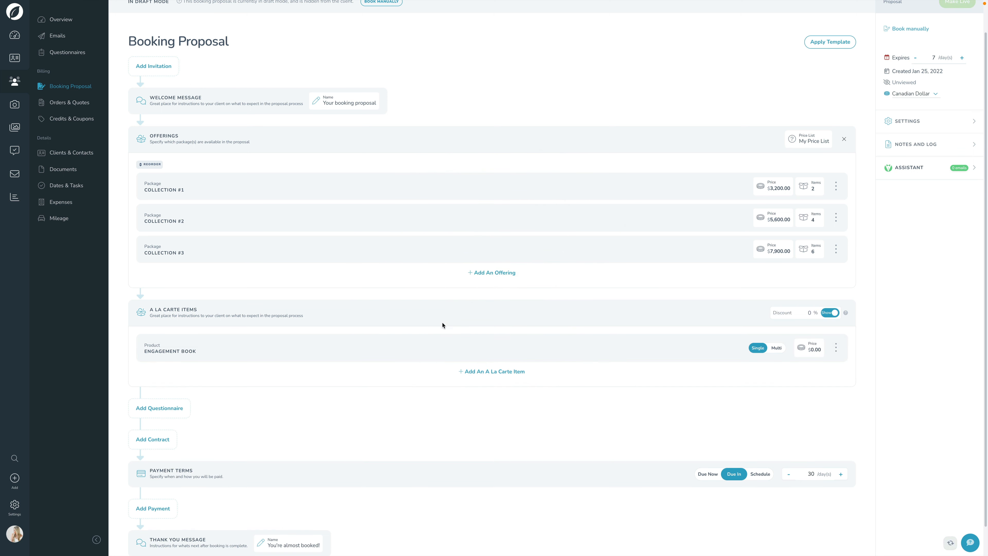
Add the Wedding Album product to the proposal's a la carte items.
click(482, 371)
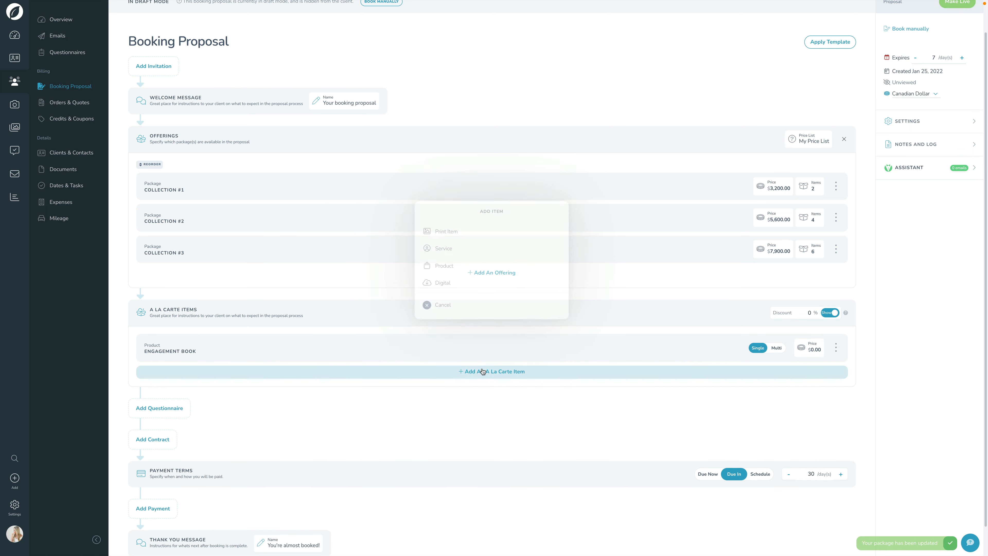
click(451, 271)
click(451, 245)
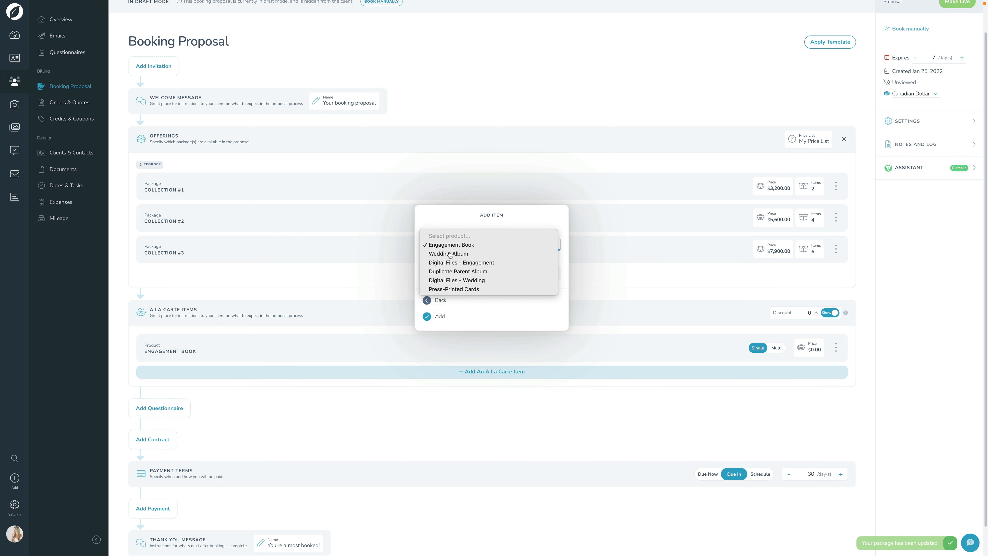
click(450, 252)
click(443, 315)
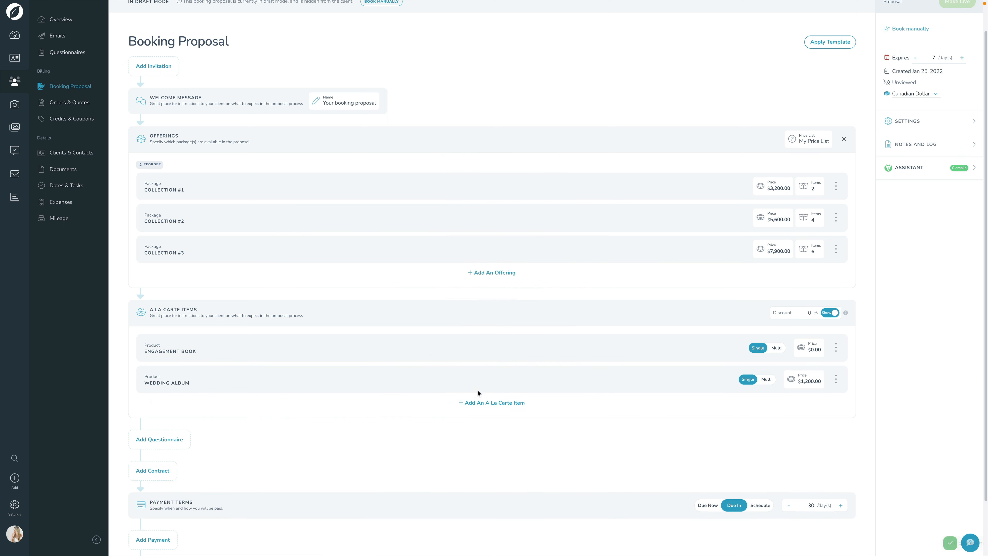
Add the Press-Printed Cards product to the proposal's a la carte items.
click(486, 404)
click(444, 267)
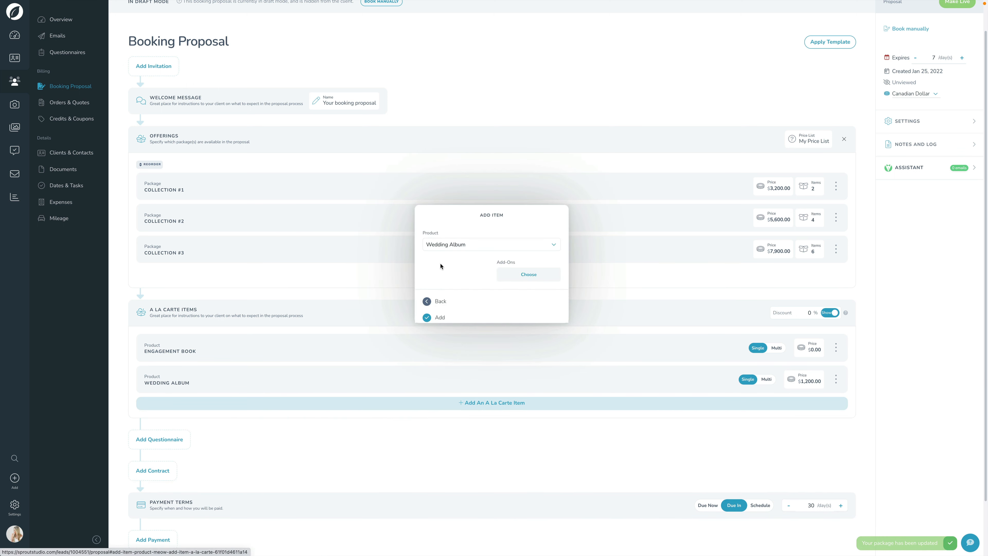
click(447, 247)
click(451, 281)
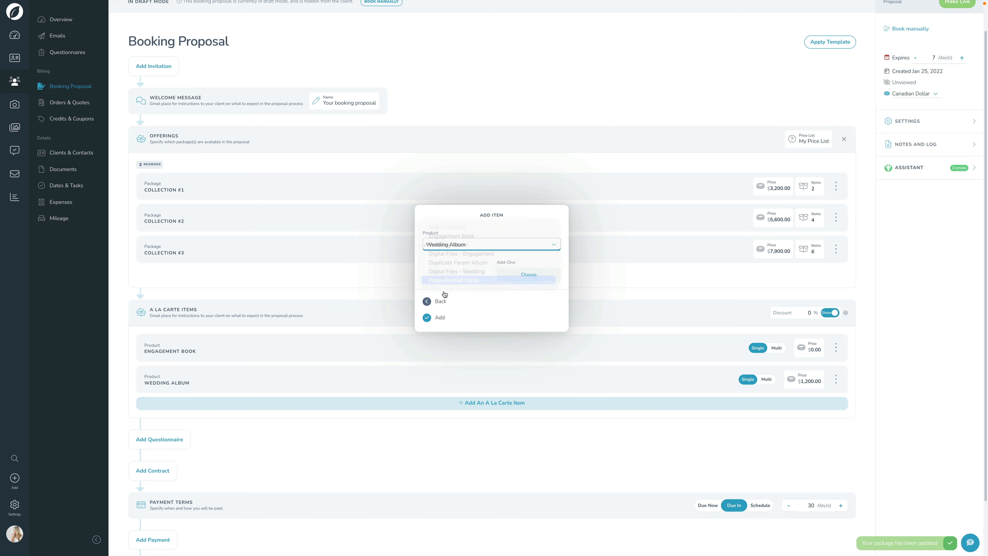
click(444, 317)
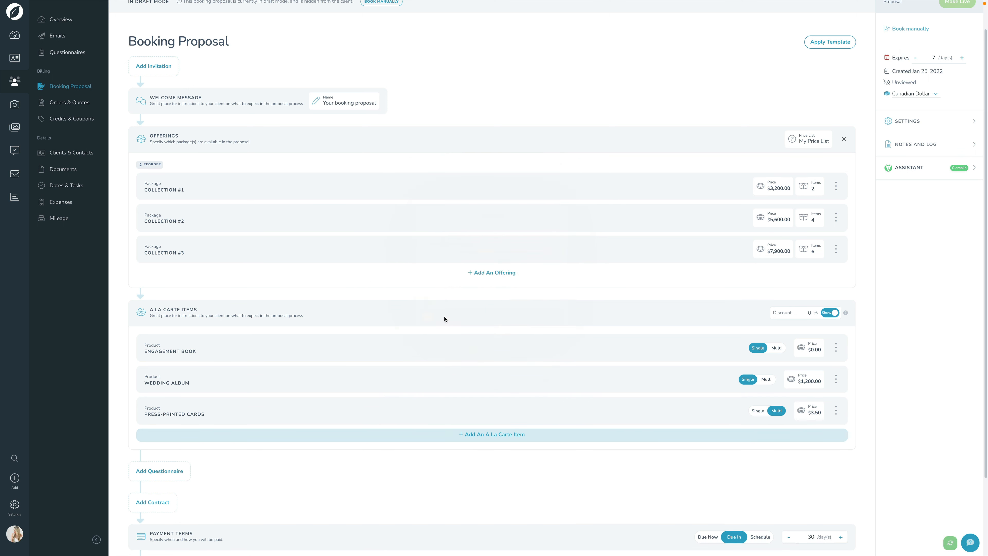
Add the Digital Files - Engagement product to the proposal's a la carte items.
click(487, 434)
click(455, 267)
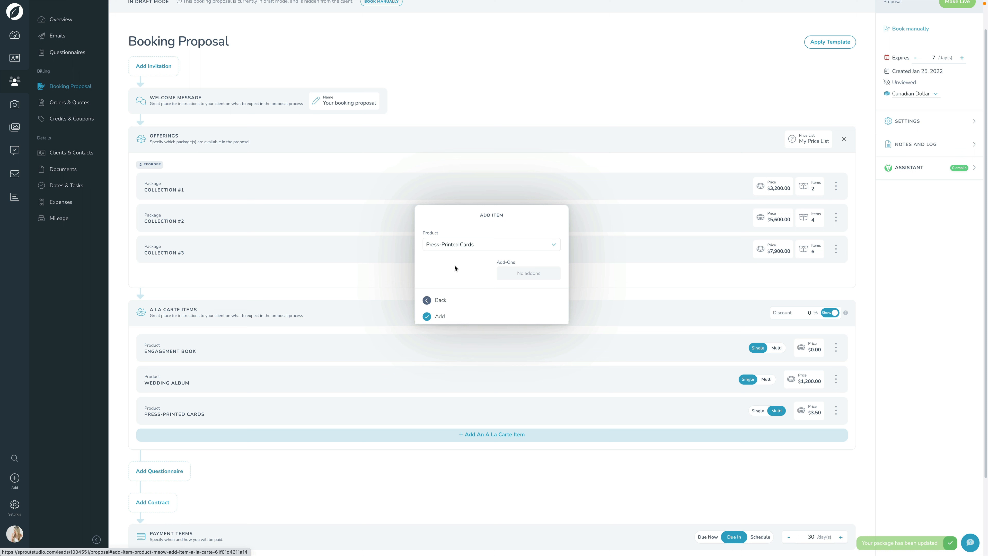
click(457, 245)
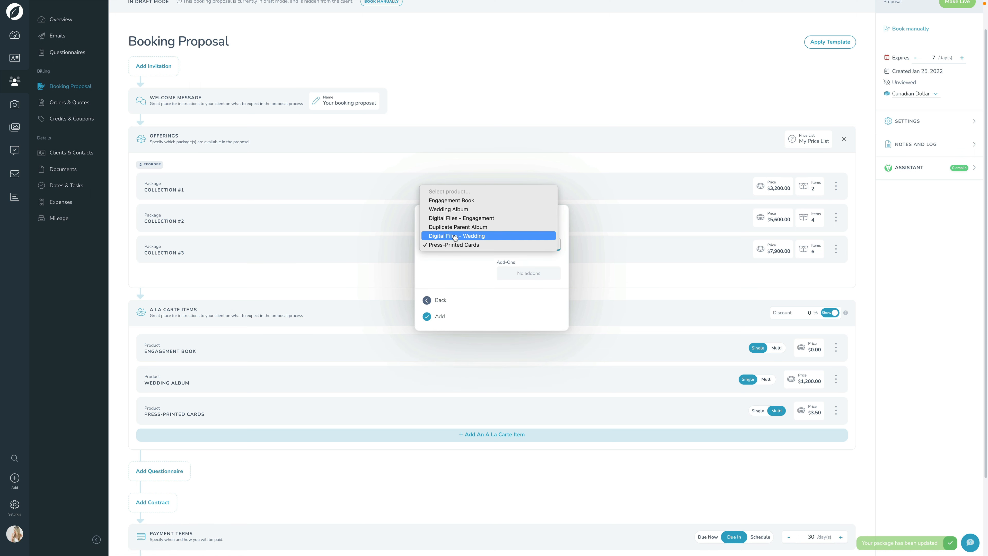
click(456, 218)
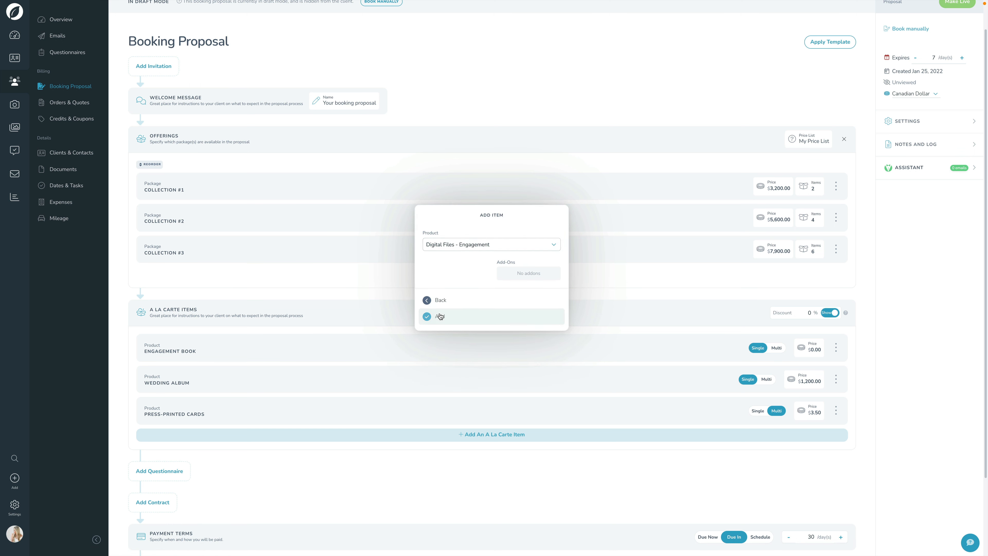
click(439, 316)
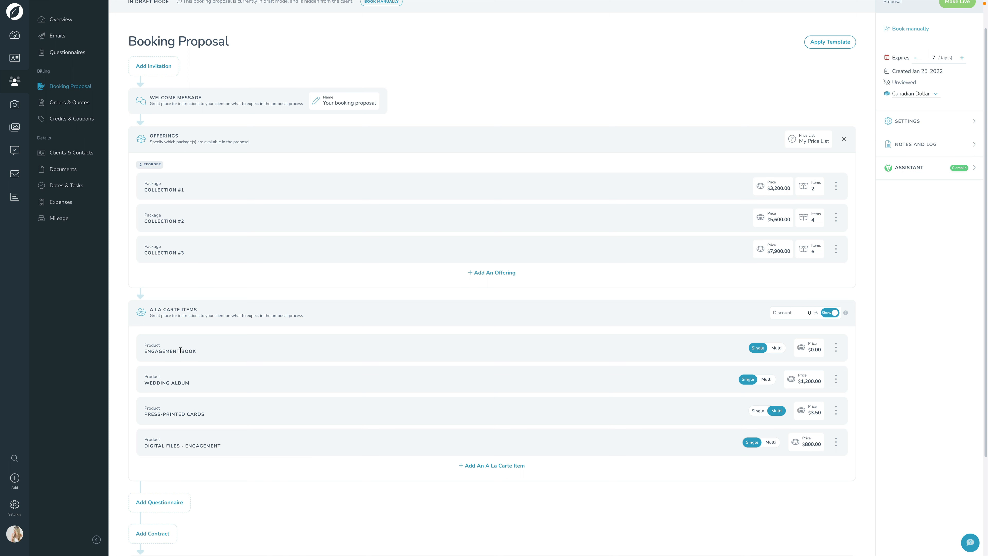
Try the Multi quantity option on the Engagement Book, return it to Single, and remove the product from the a la carte items.
click(773, 350)
click(754, 351)
click(836, 348)
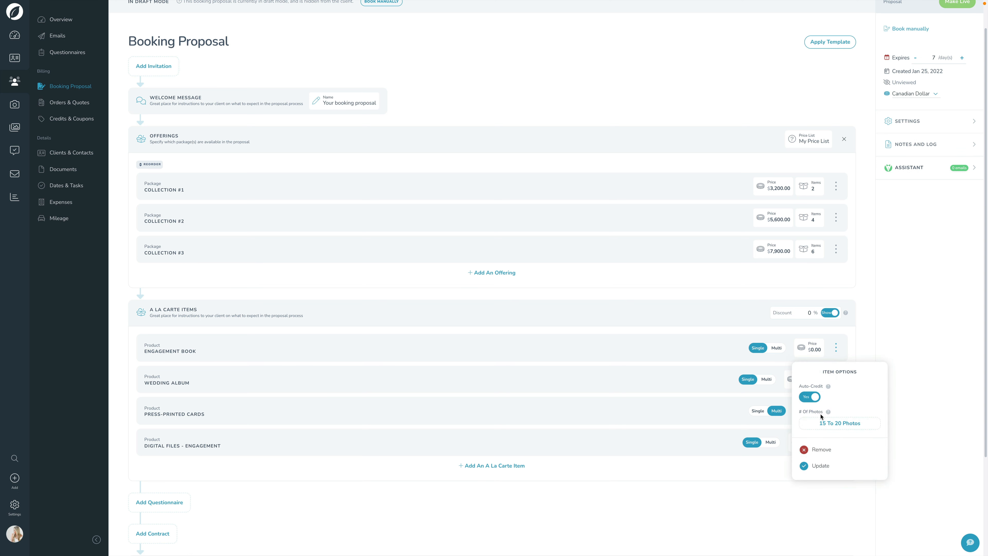
click(820, 450)
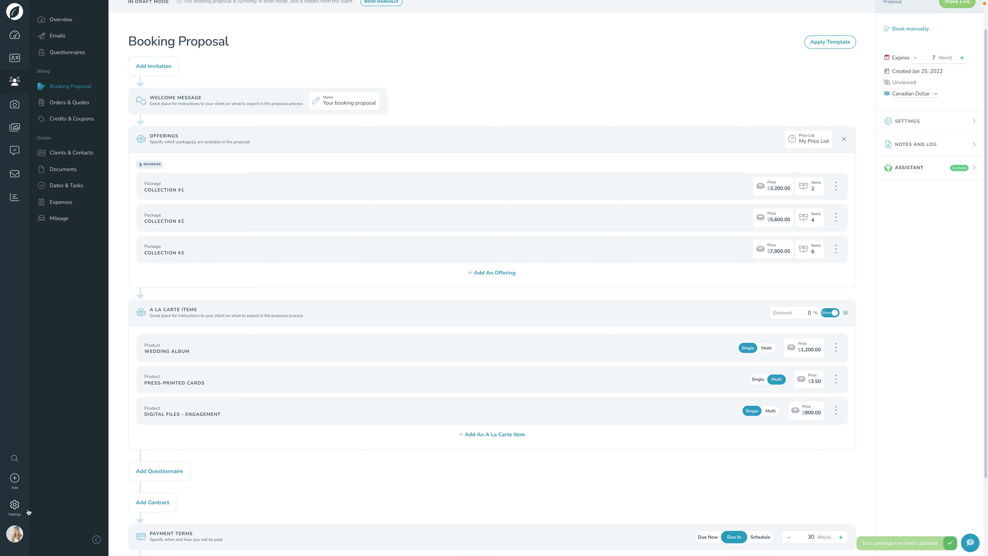
In My Price List, set the Engagement Book's price to 800 and its cost to 250, and save the list.
click(17, 510)
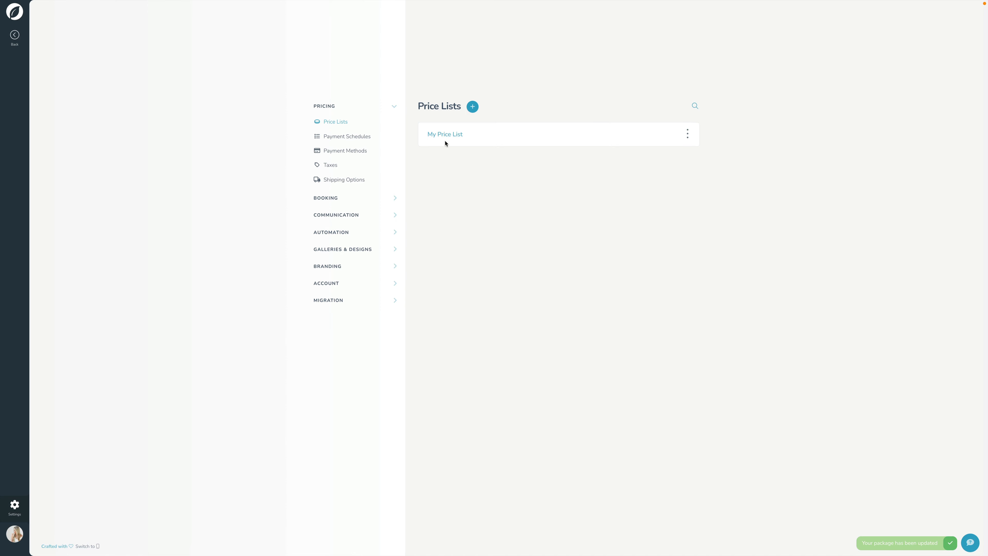
click(446, 136)
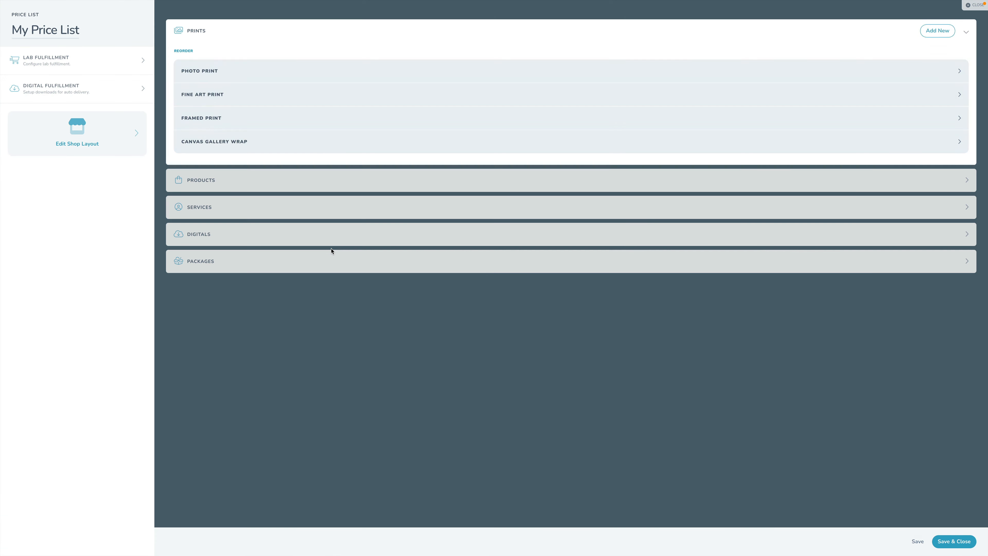
click(243, 195)
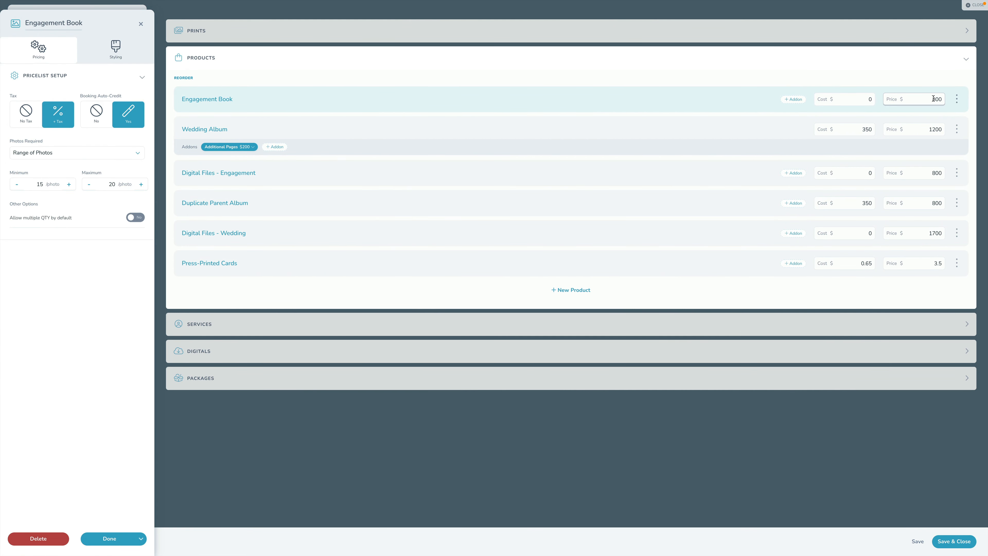
click(866, 99)
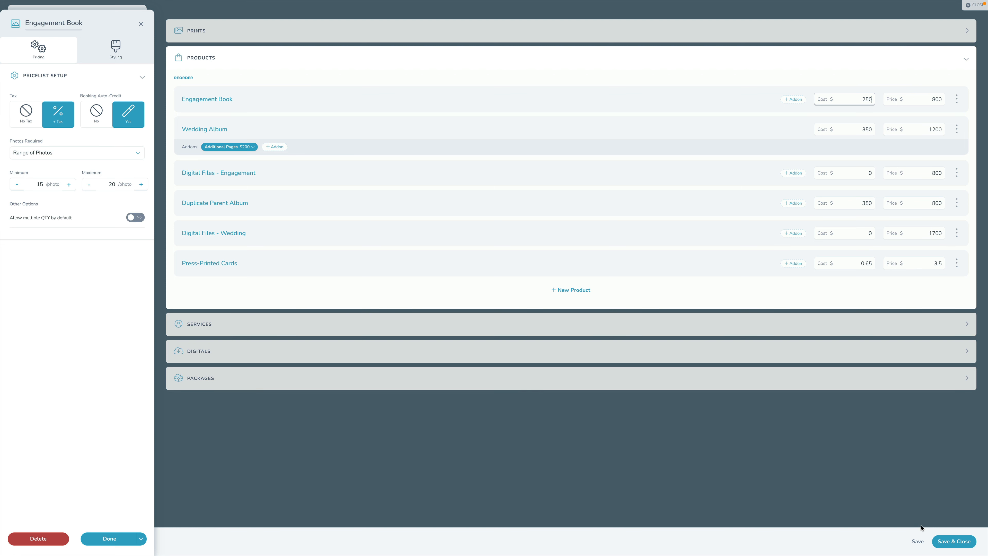
click(959, 539)
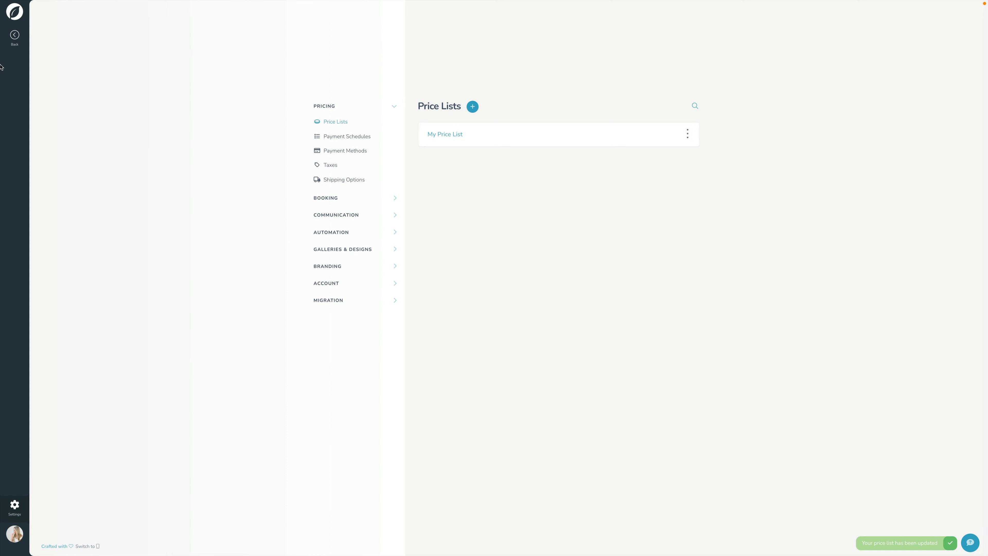
Reopen the booking proposal of the wedding lead dated Jun 4, 2022.
click(14, 41)
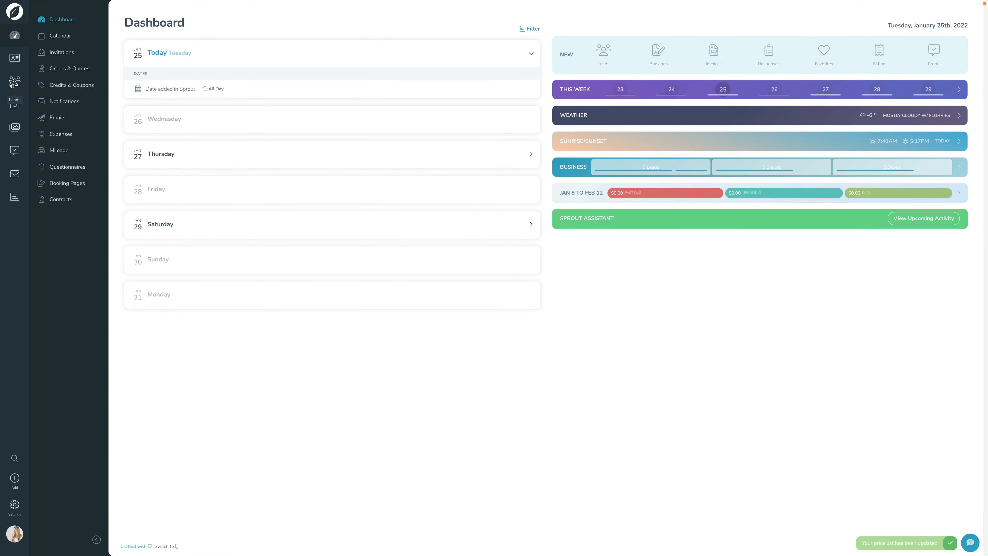
click(12, 84)
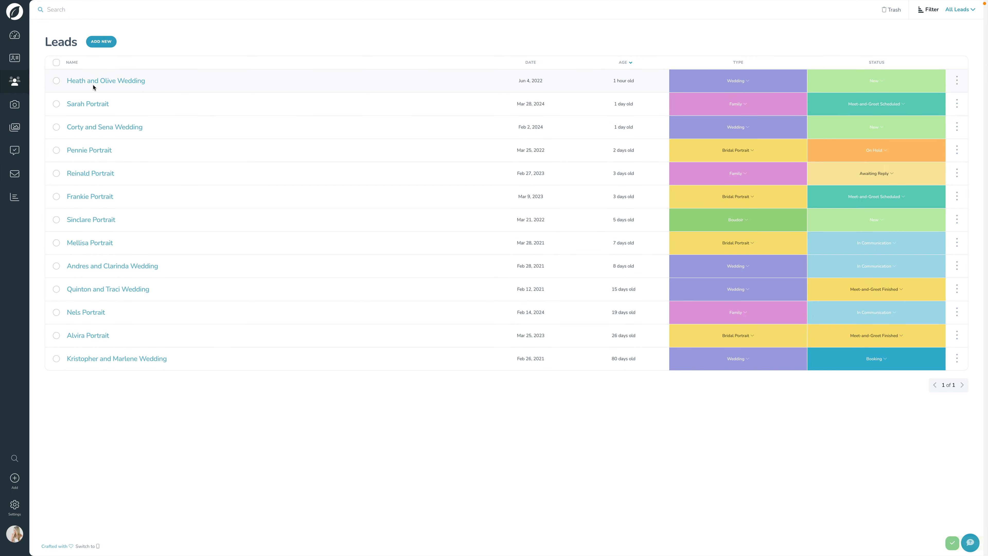
click(97, 84)
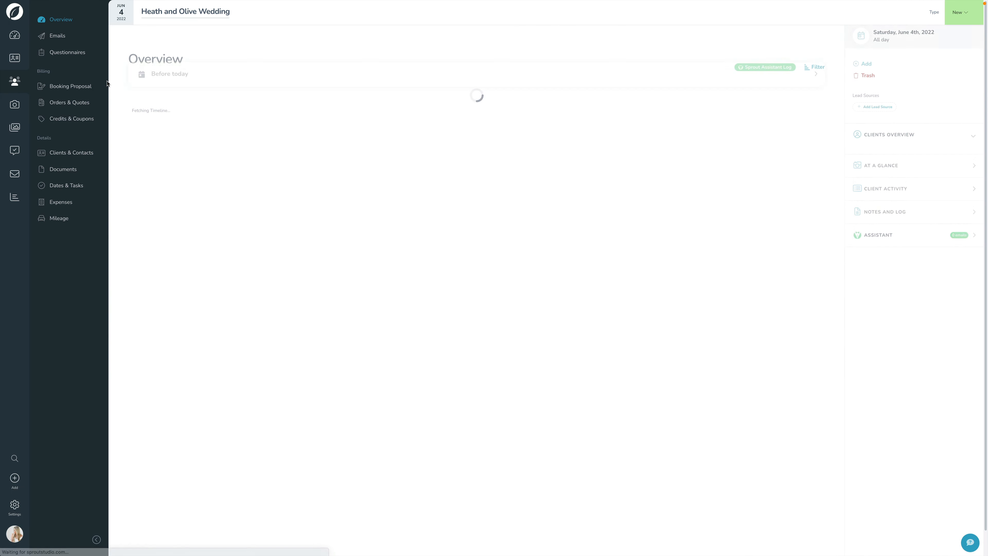
click(76, 89)
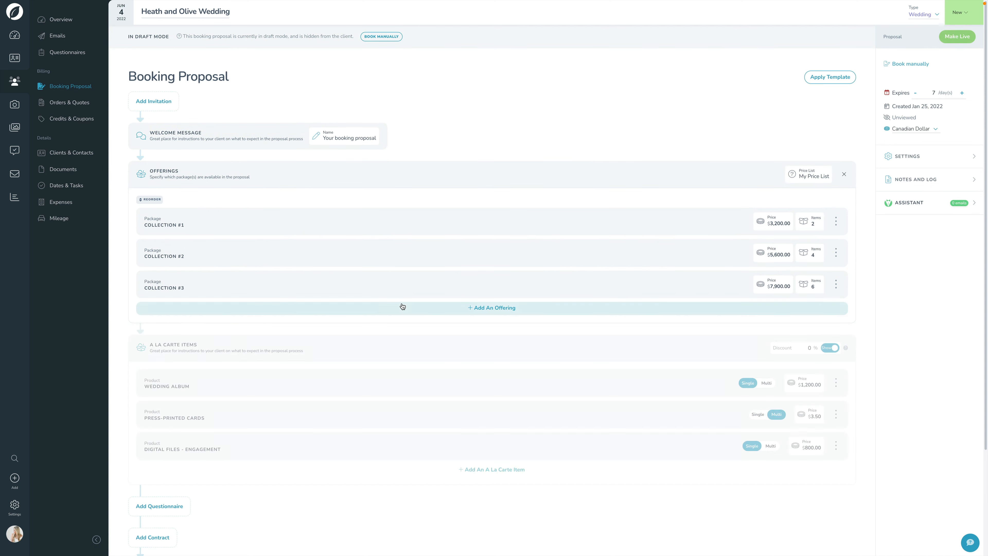
Add the Engagement Book product to the proposal's a la carte items again.
scroll(404, 307, down, 3)
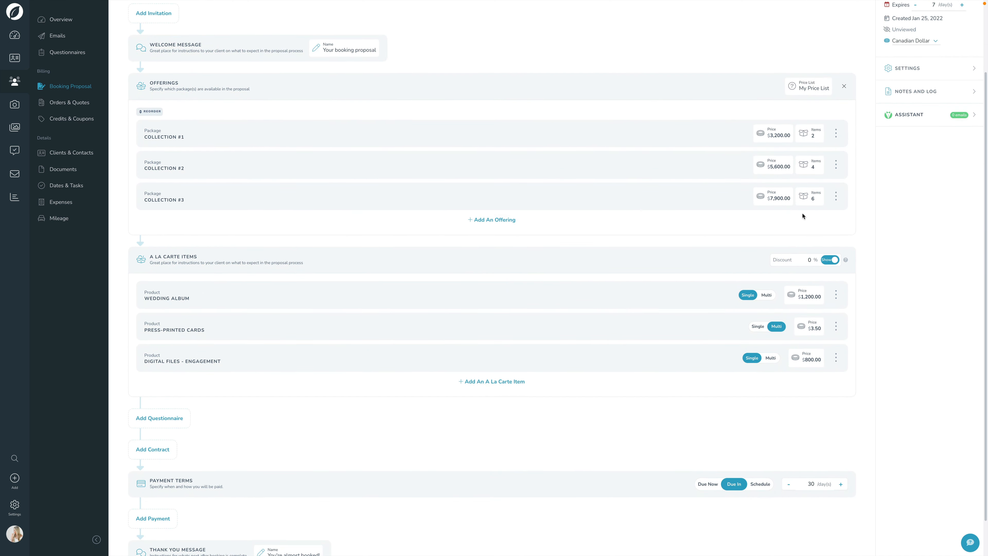
click(470, 384)
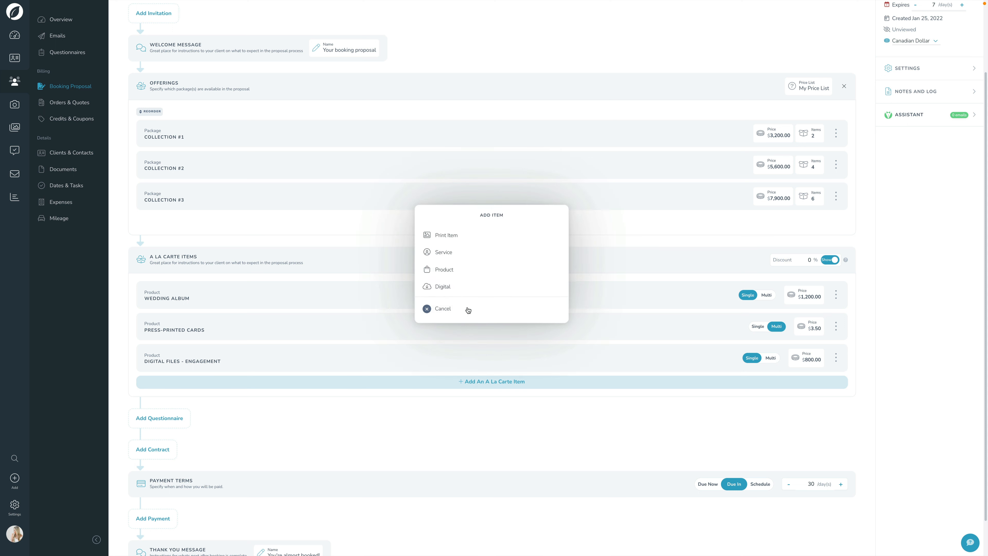
click(457, 267)
click(450, 229)
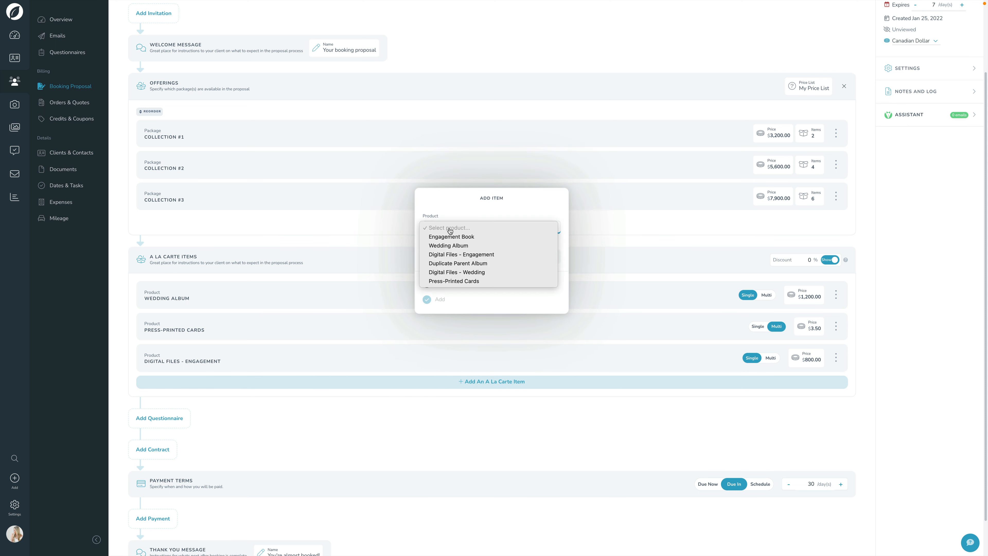
click(447, 236)
click(441, 301)
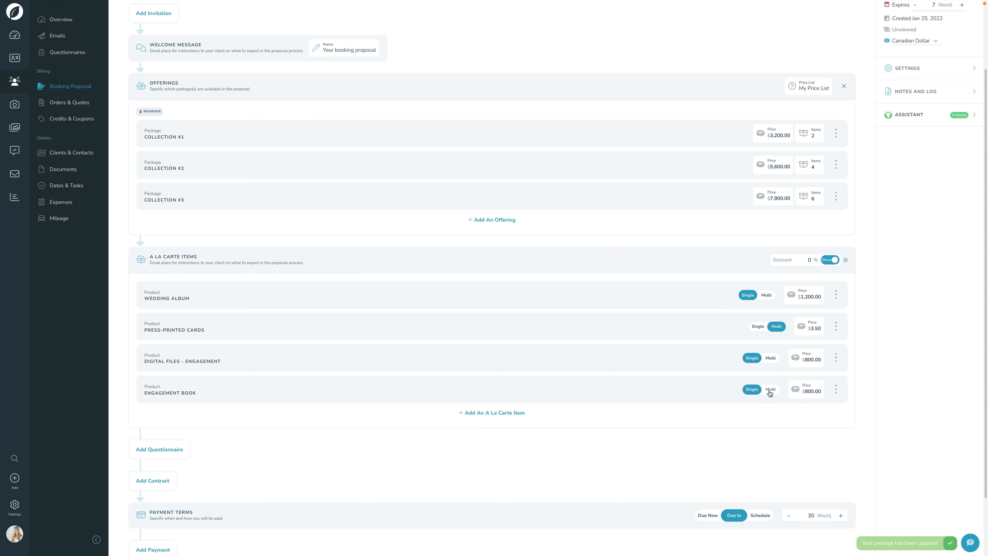
Set the a la carte items' discount to 10 %, try hiding the discount, and set it back to shown.
scroll(889, 353, down, 1)
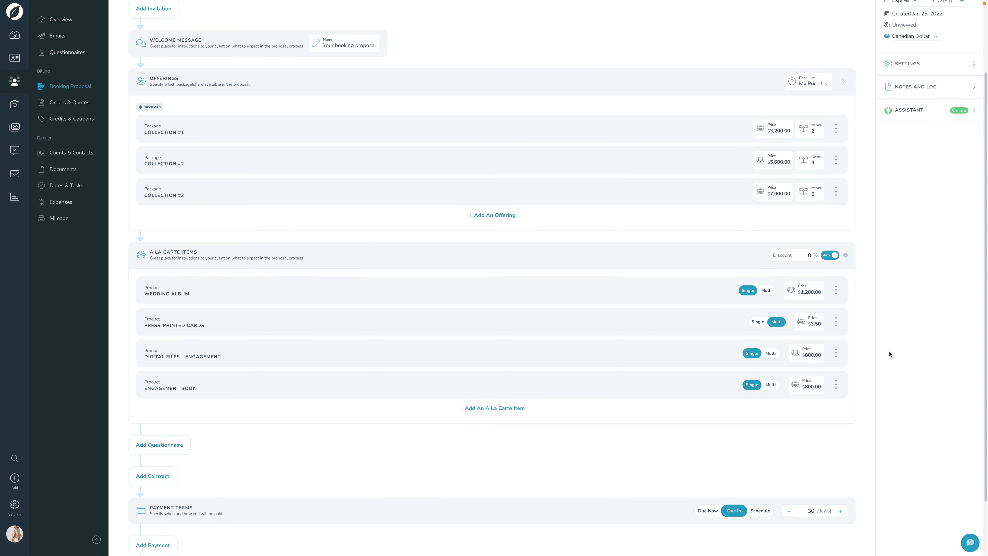
click(803, 255)
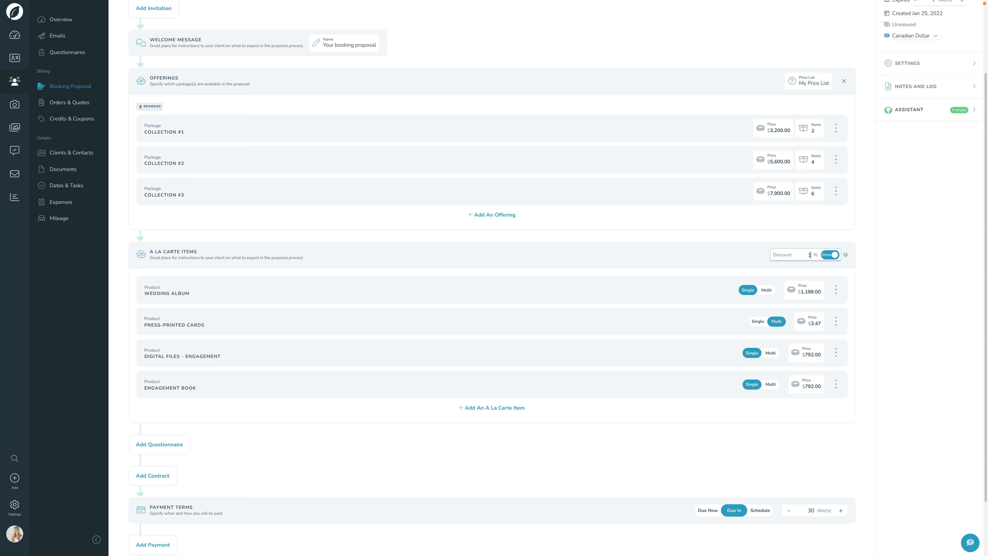
click(916, 273)
click(830, 255)
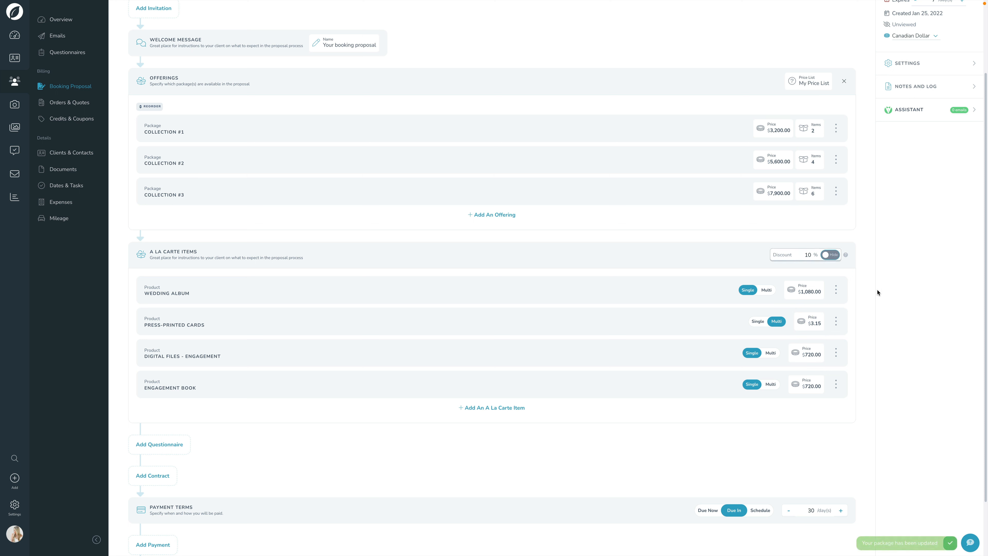
click(831, 255)
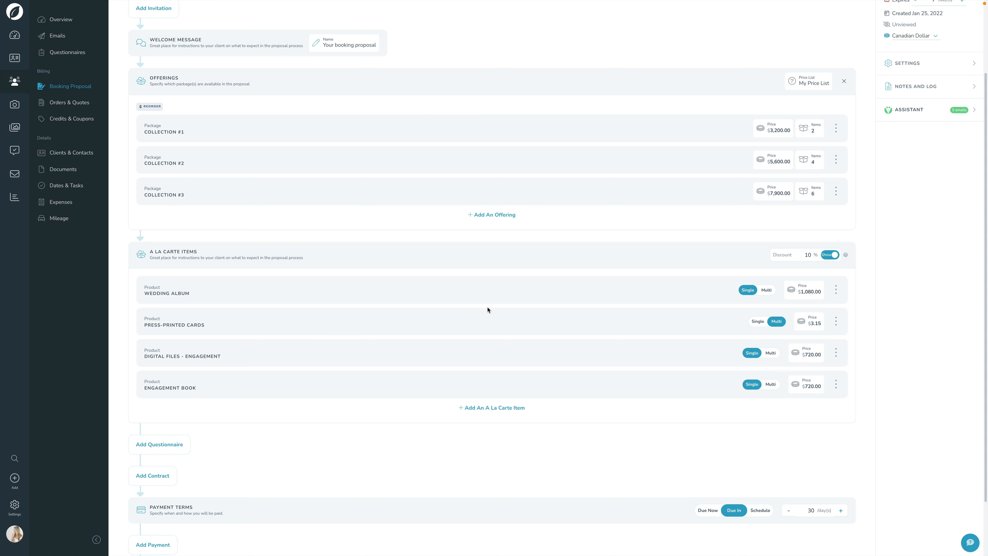
Examine the field types and templates available for a new questionnaire and close it without saving.
scroll(487, 309, down, 2)
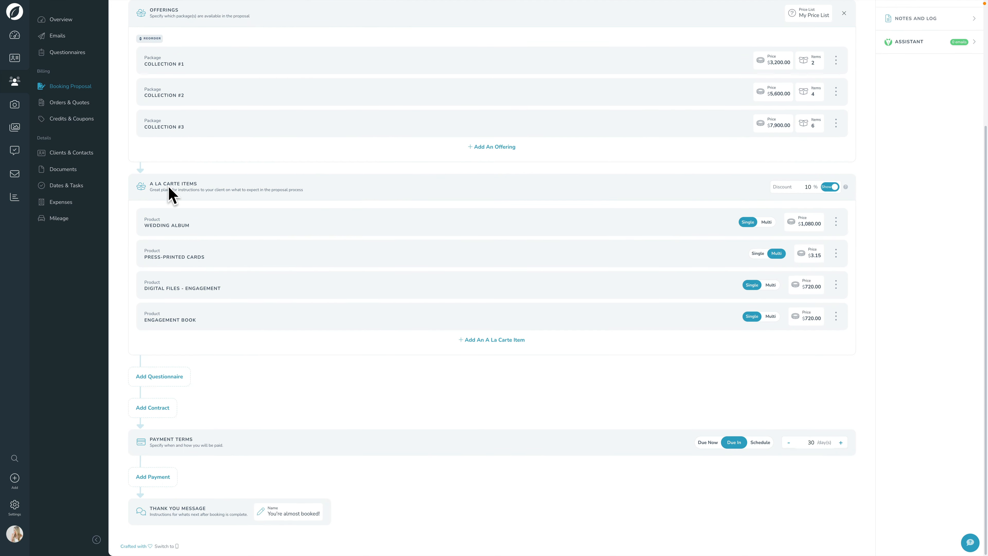
click(159, 377)
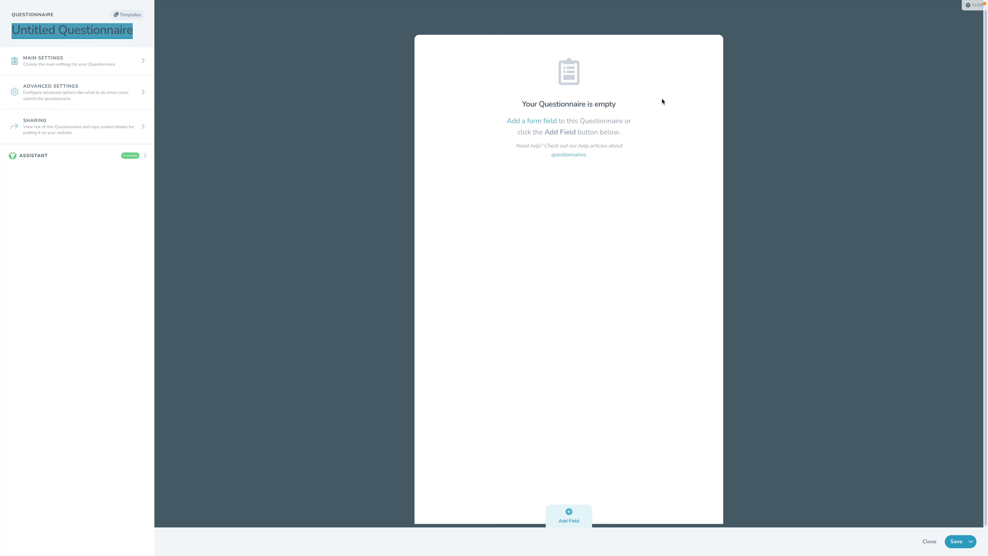
click(568, 513)
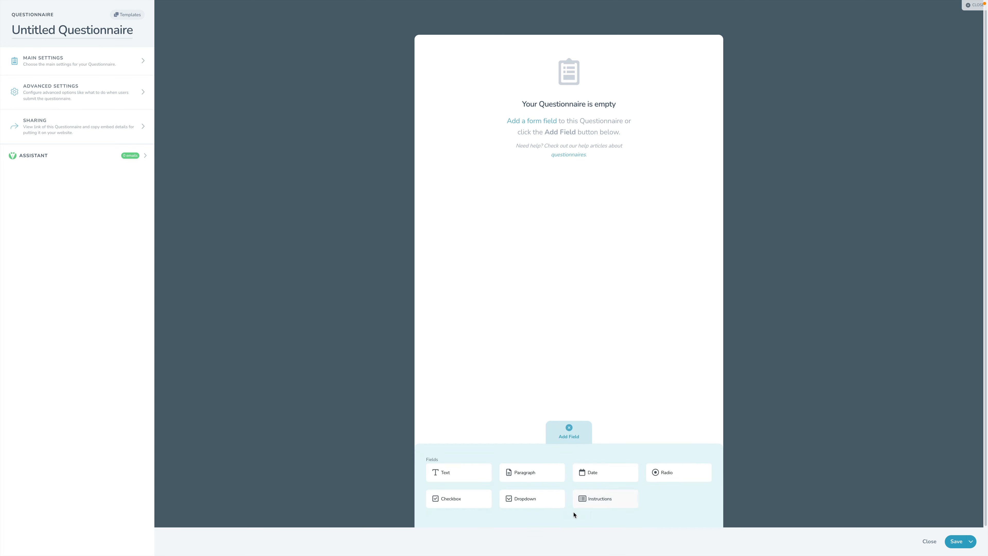
click(568, 438)
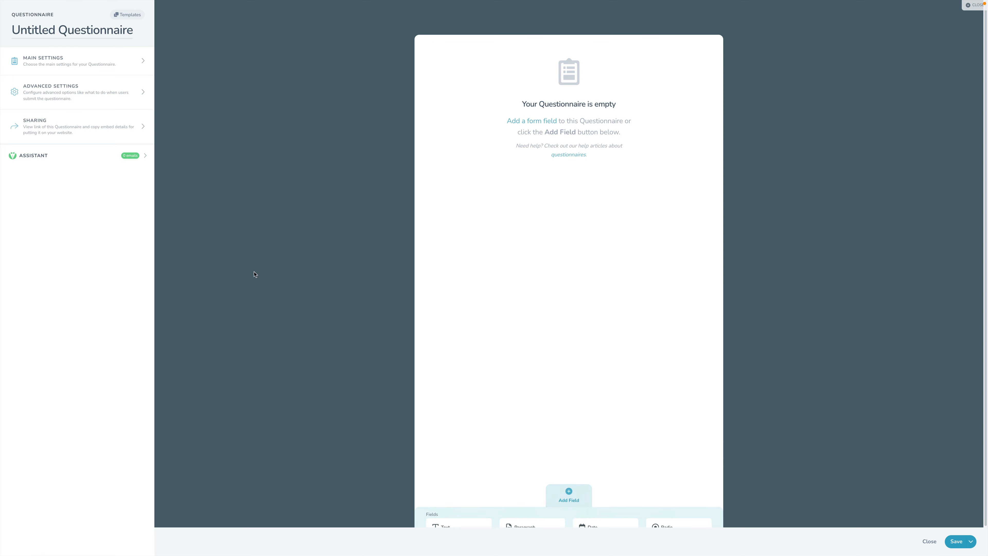
click(127, 14)
click(105, 254)
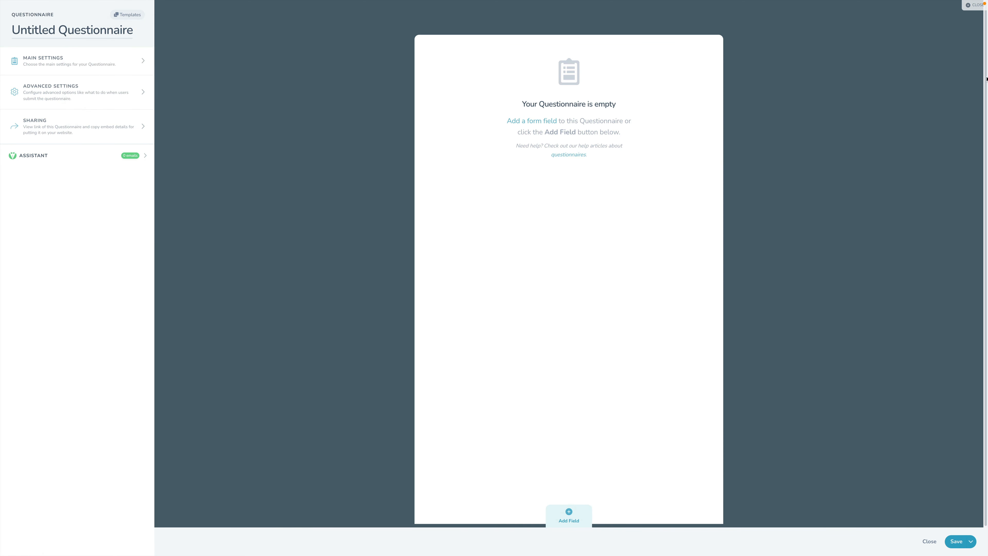
click(972, 5)
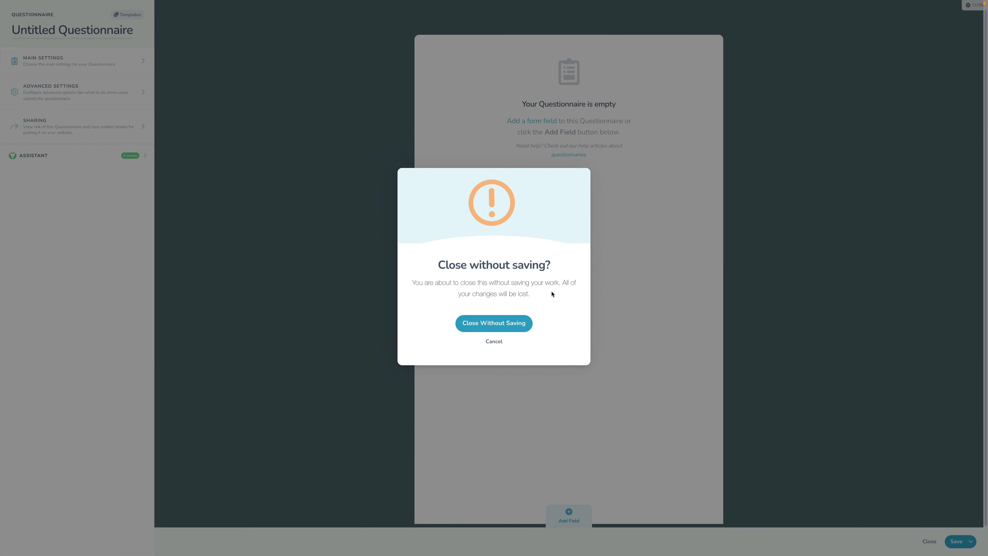
click(497, 328)
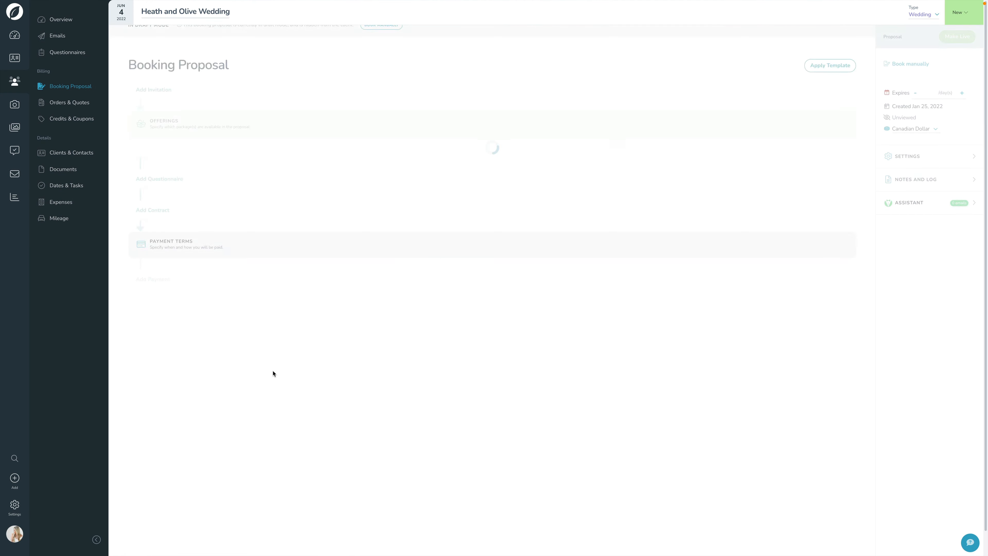
Start adding a contract to the proposal from the Wedding Contract template and review its text.
scroll(273, 374, down, 1)
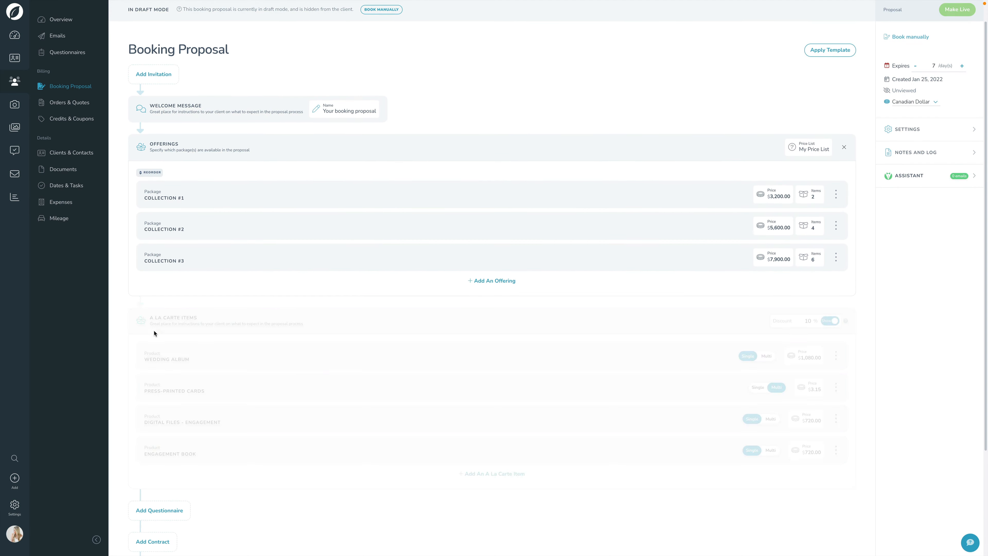
scroll(152, 340, down, 3)
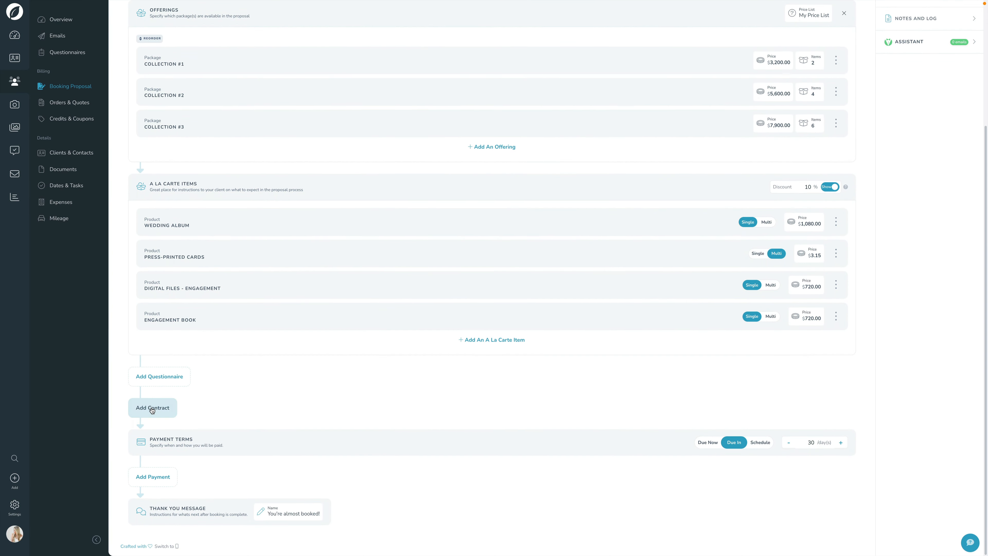
click(152, 409)
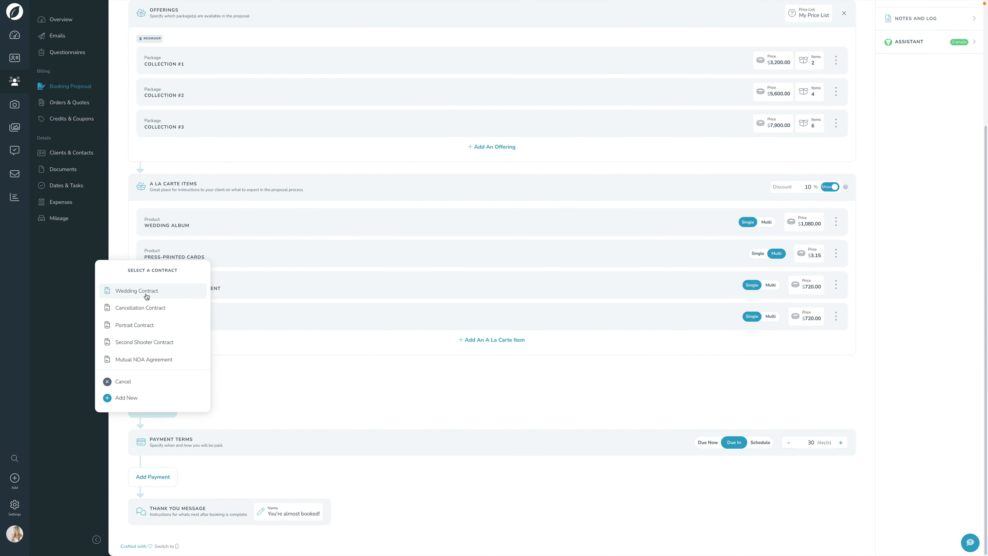
click(140, 294)
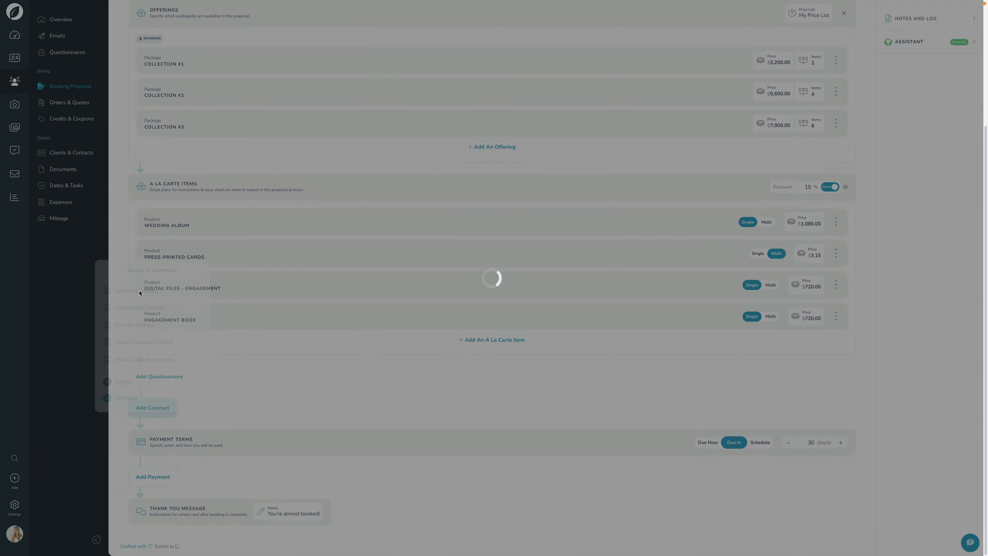
scroll(460, 220, down, 5)
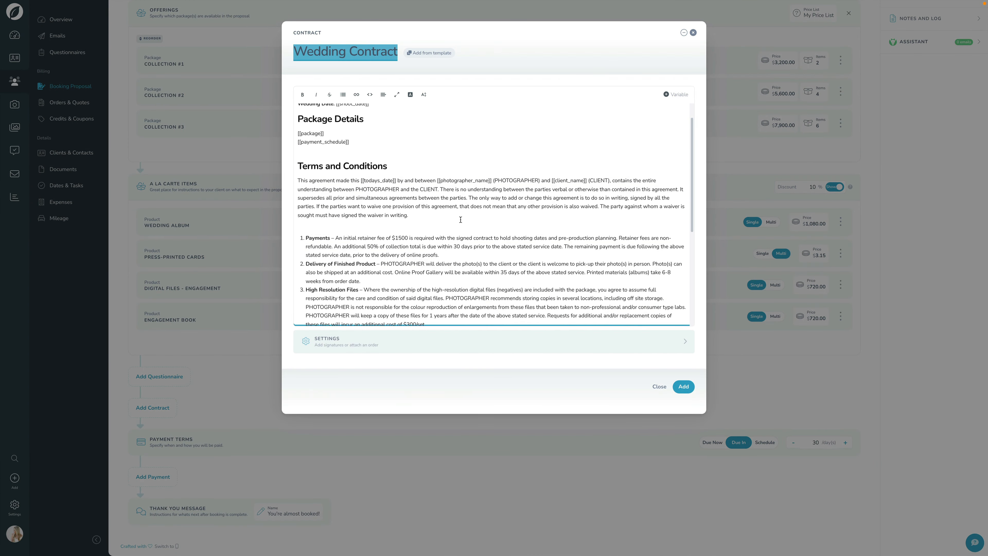
scroll(460, 220, up, 6)
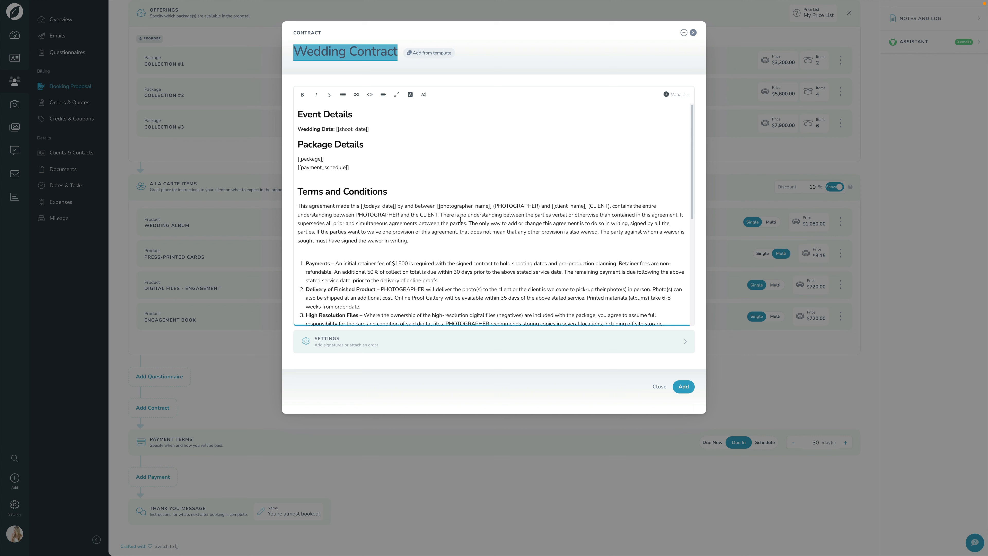
Remove the Partner 2 signature, rename the Partner 1 signature to Signature, and add the contract to the proposal.
click(422, 348)
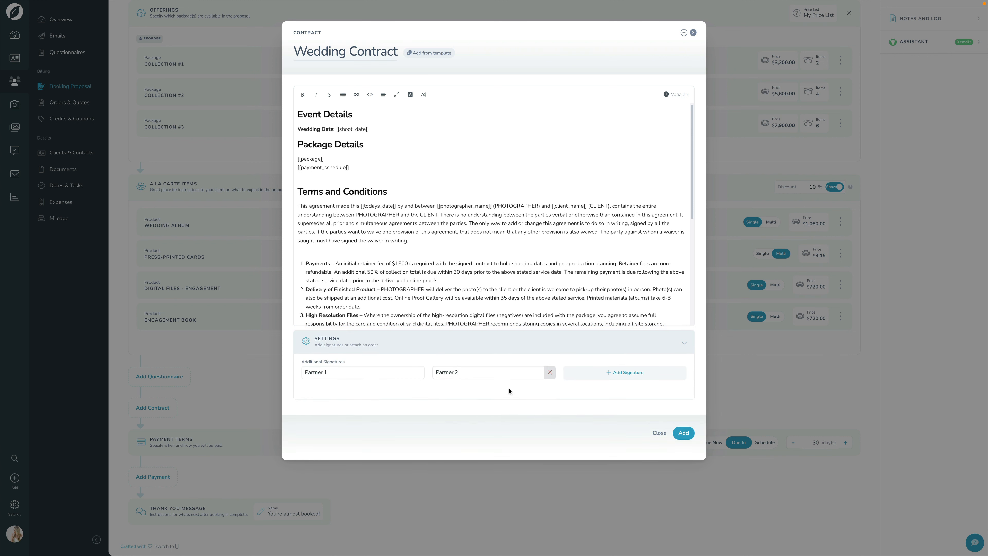
click(550, 373)
click(348, 373)
key(super+a)
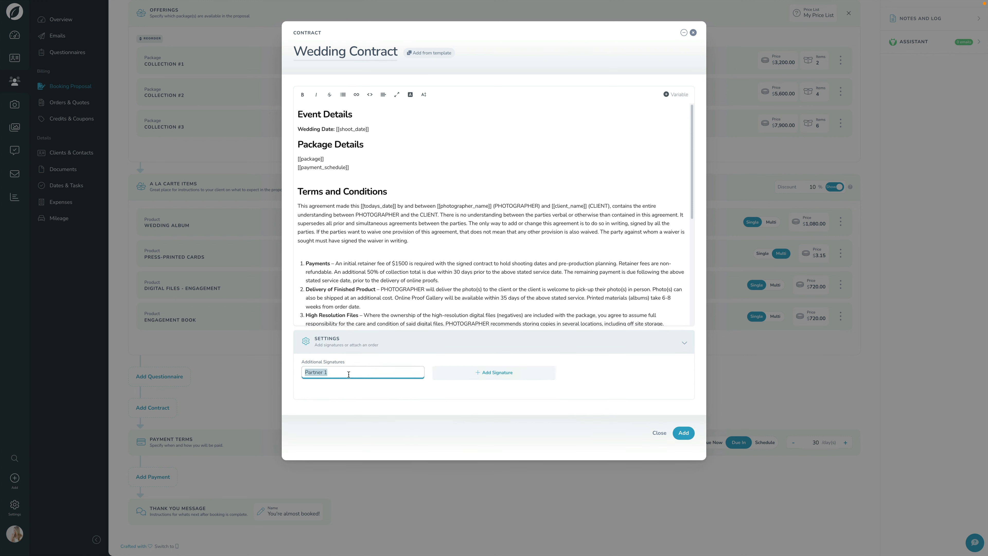
text(Signature)
click(683, 433)
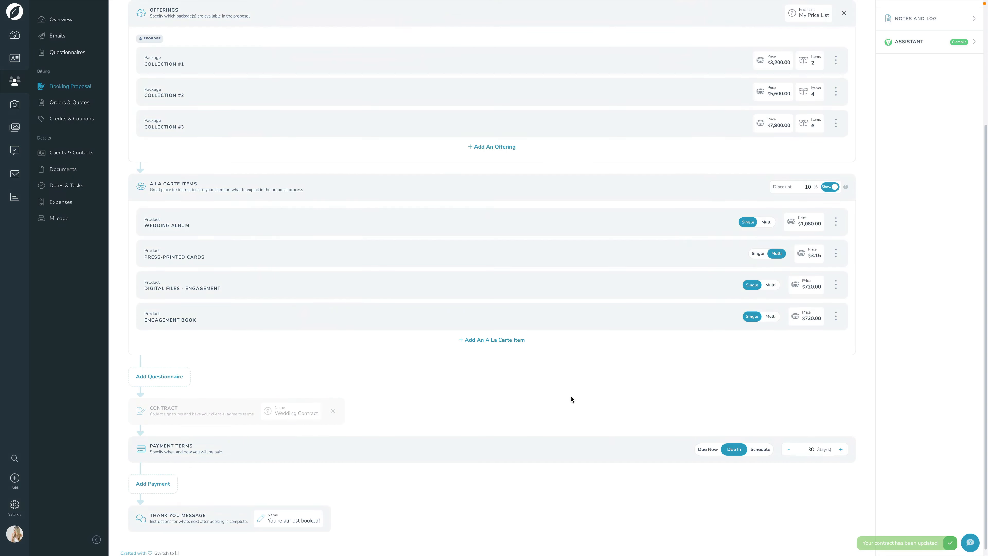
Set the proposal's payment terms to Due Now.
scroll(473, 362, down, 1)
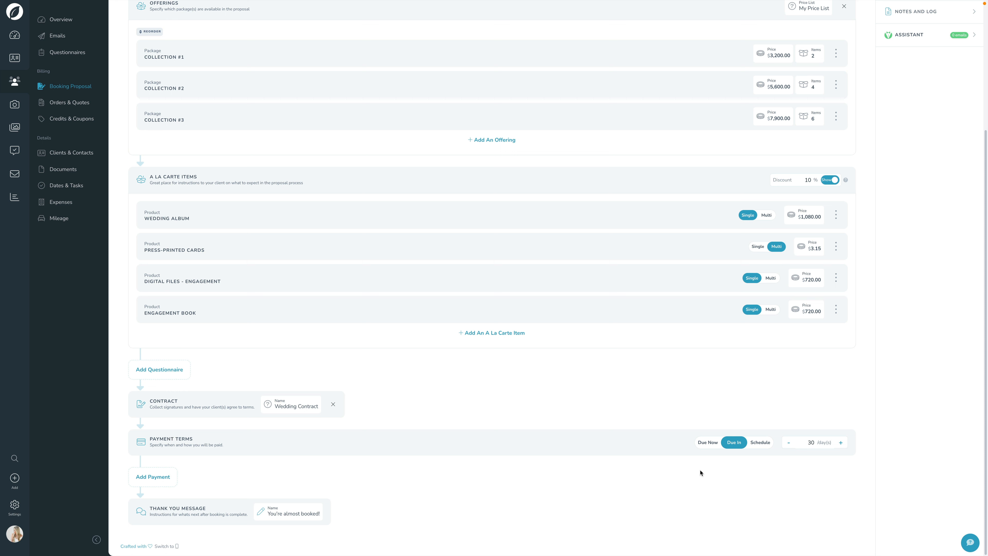
click(707, 445)
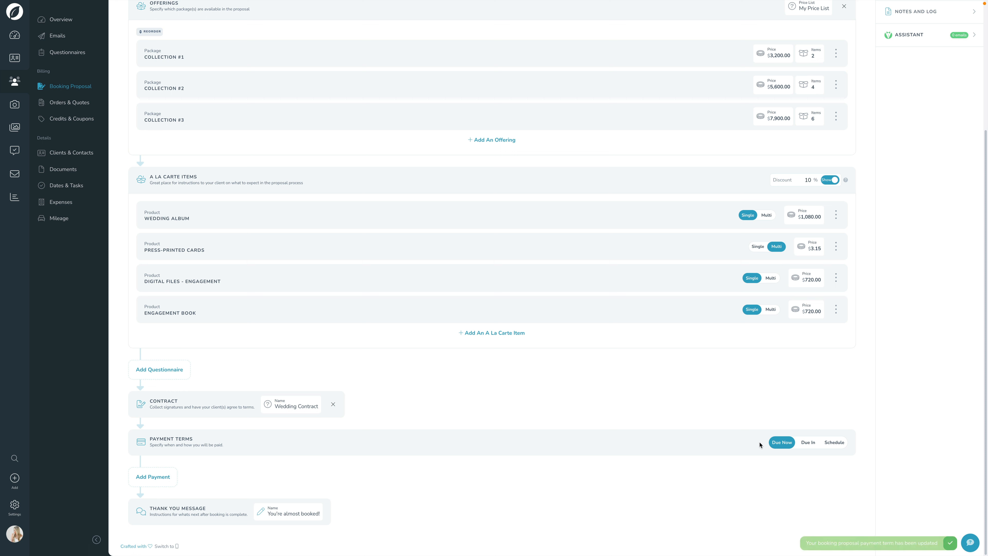
Change the proposal's payment terms to Due In and set the due period to 5 days.
click(802, 446)
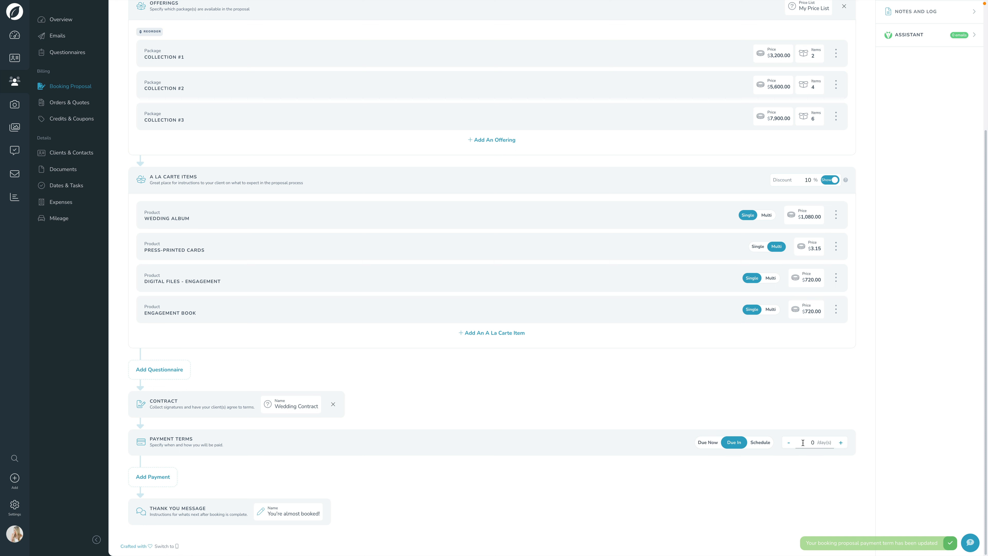
click(840, 442)
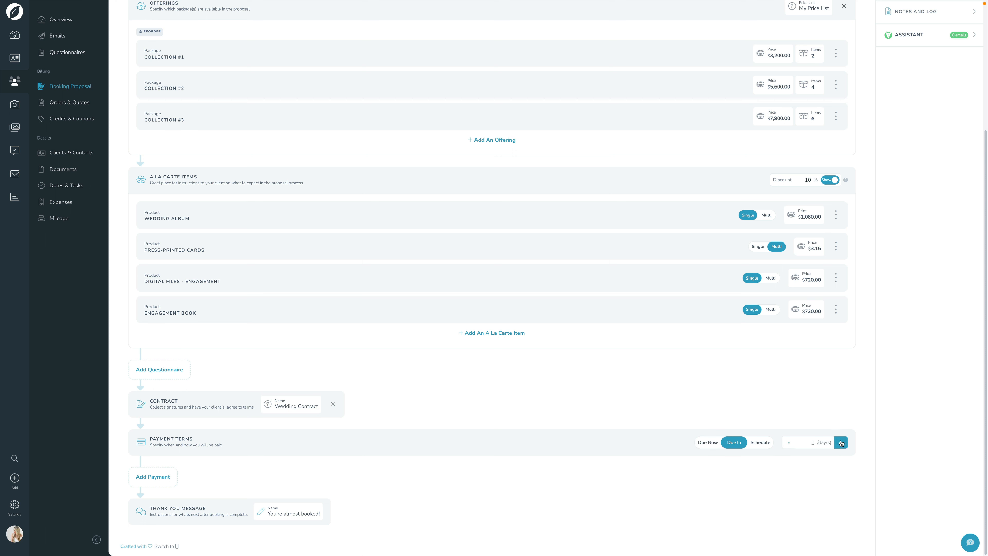
click(841, 442)
click(840, 442)
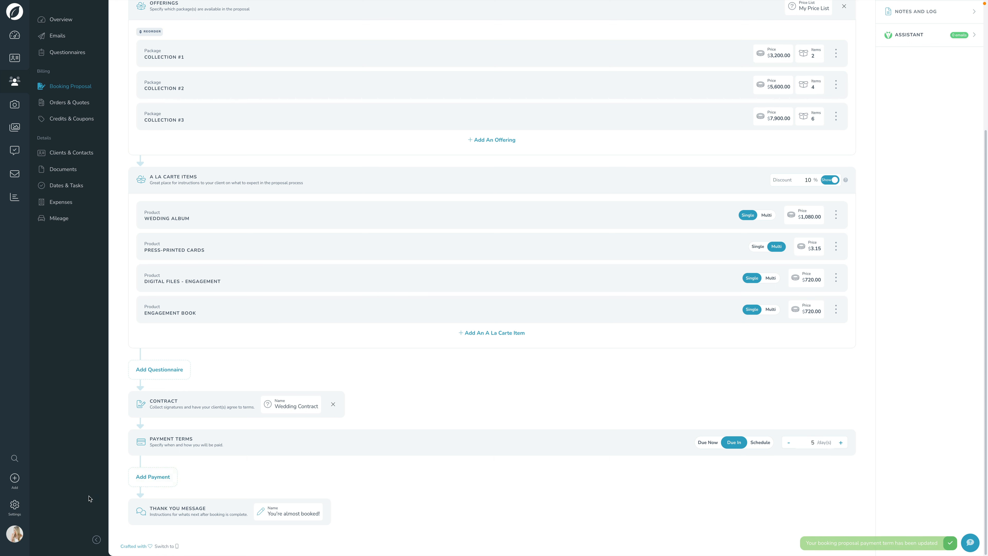
Check the default payment term in the account preferences and return to the wedding lead's booking proposal.
click(14, 506)
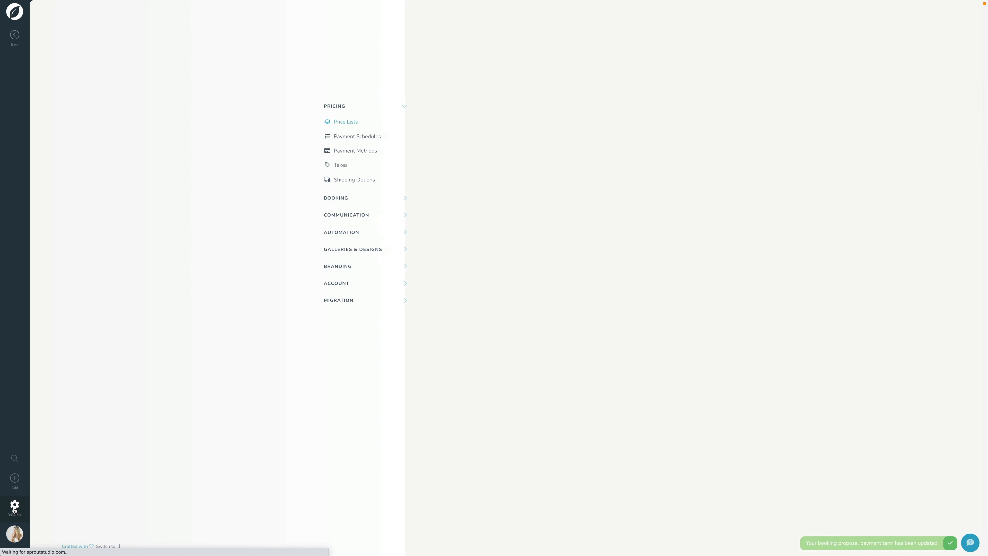
click(334, 283)
click(334, 268)
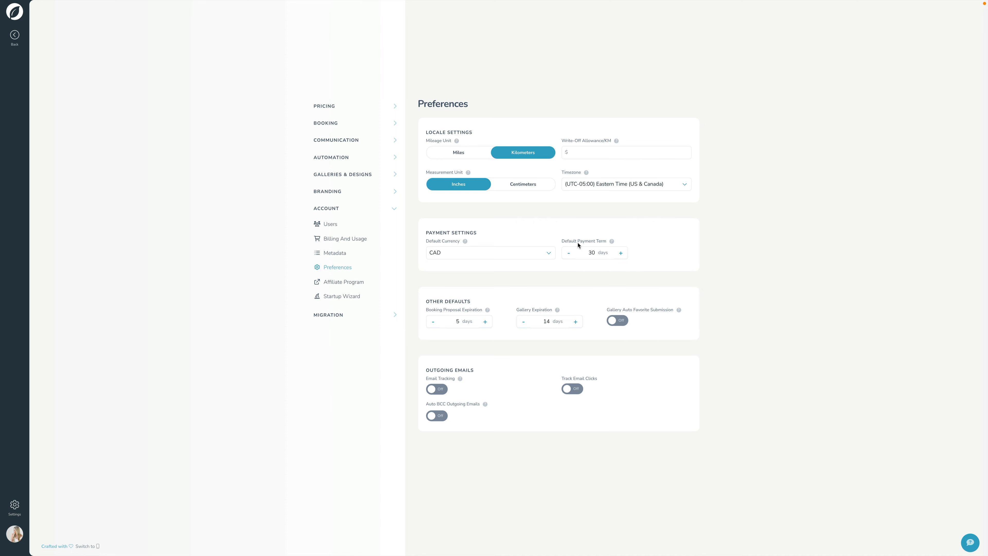
click(15, 36)
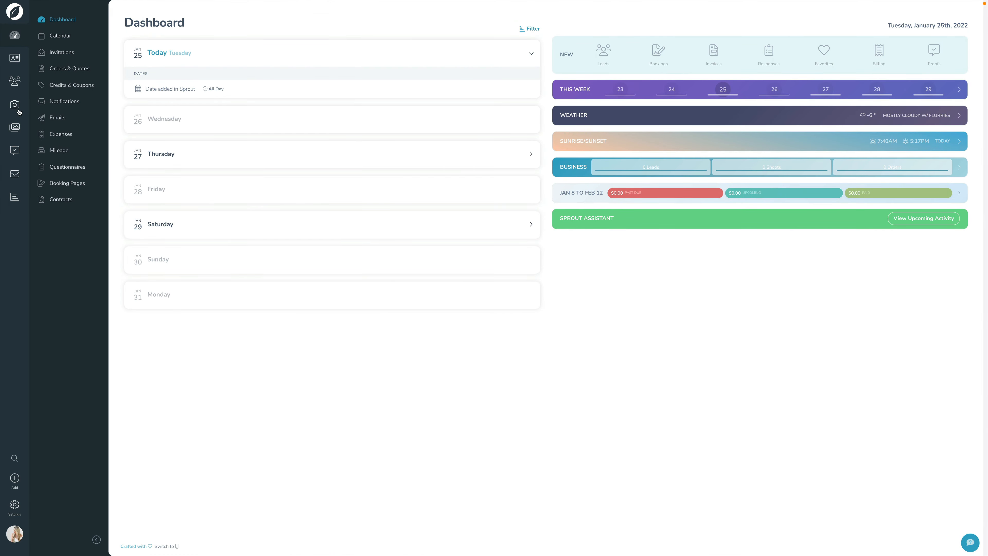
click(15, 82)
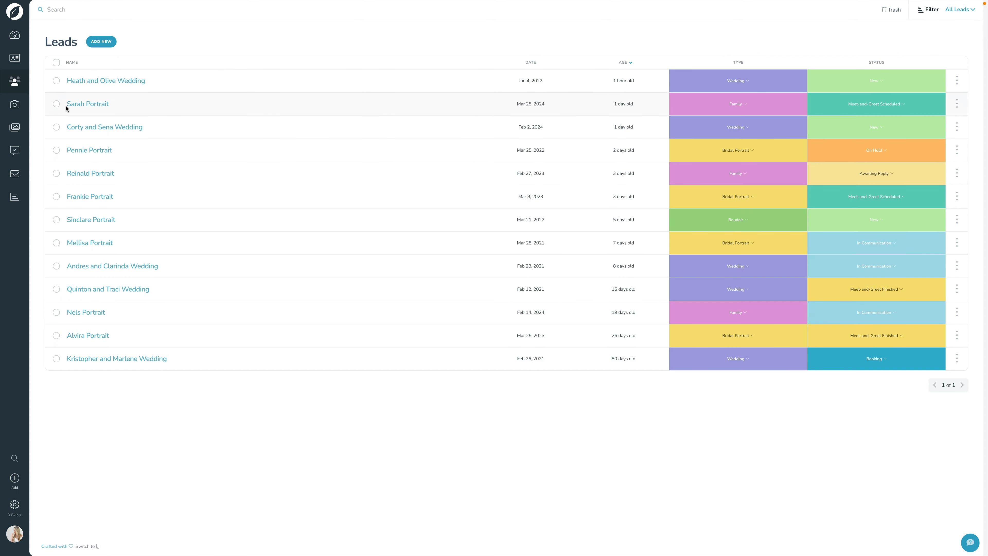
click(77, 87)
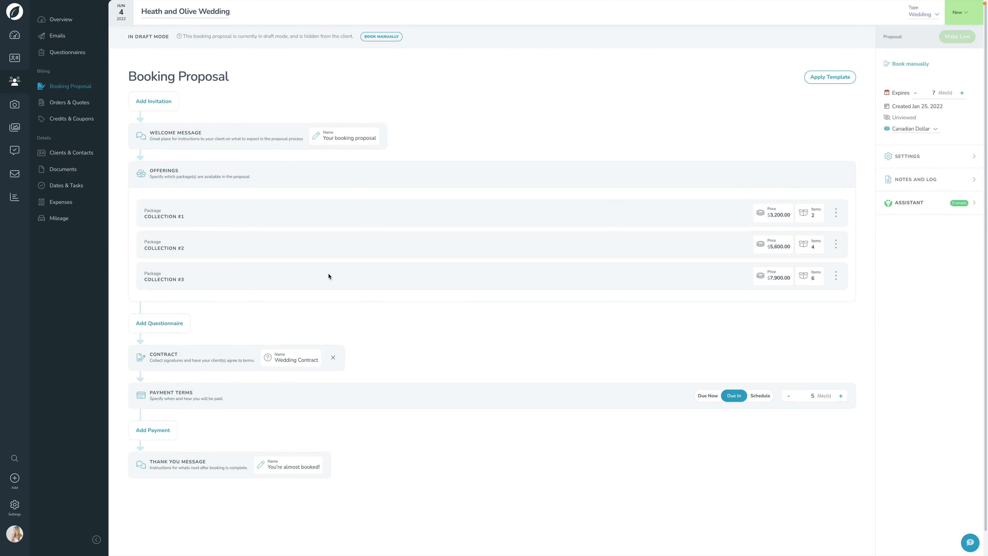
scroll(801, 490, down, 5)
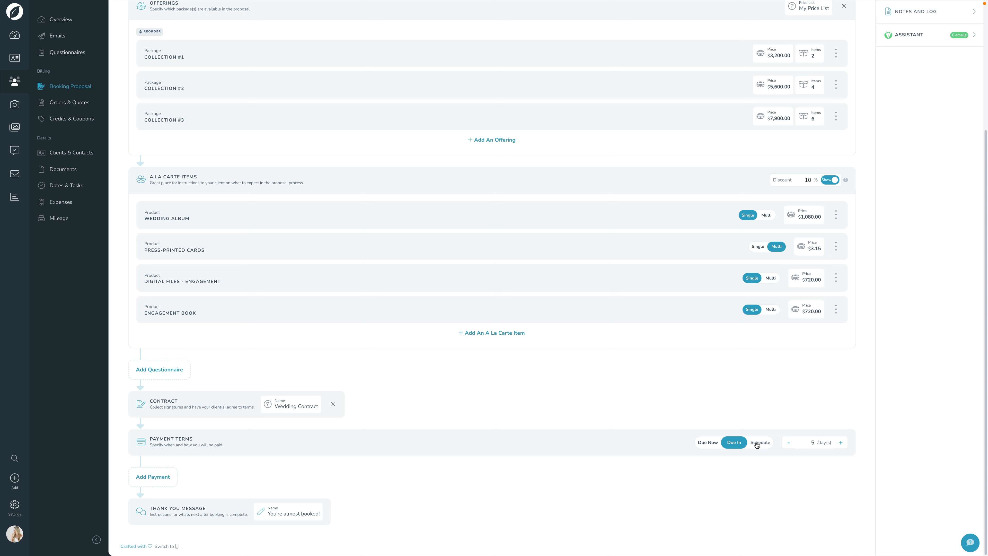
Switch the proposal's payment terms to Schedule, view the options for adding a payment schedule, and close them.
click(756, 444)
click(814, 442)
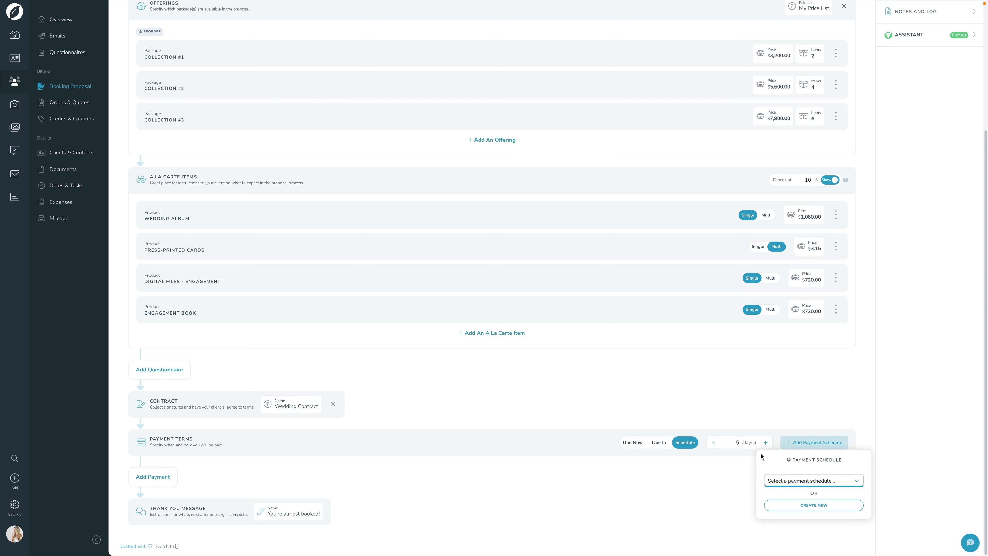
click(712, 485)
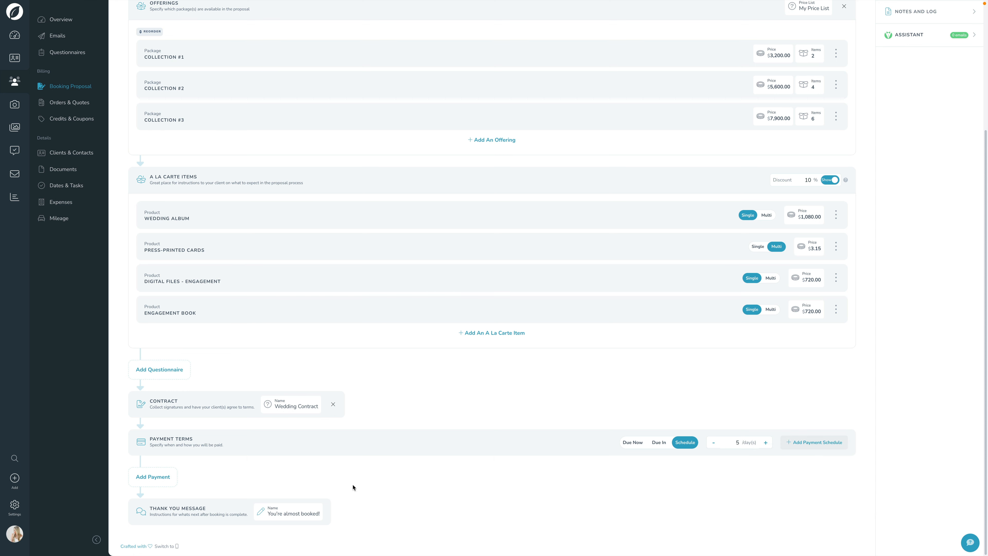
Start a new payment schedule in the pricing settings and name it Wedding Payment Schedule.
click(14, 504)
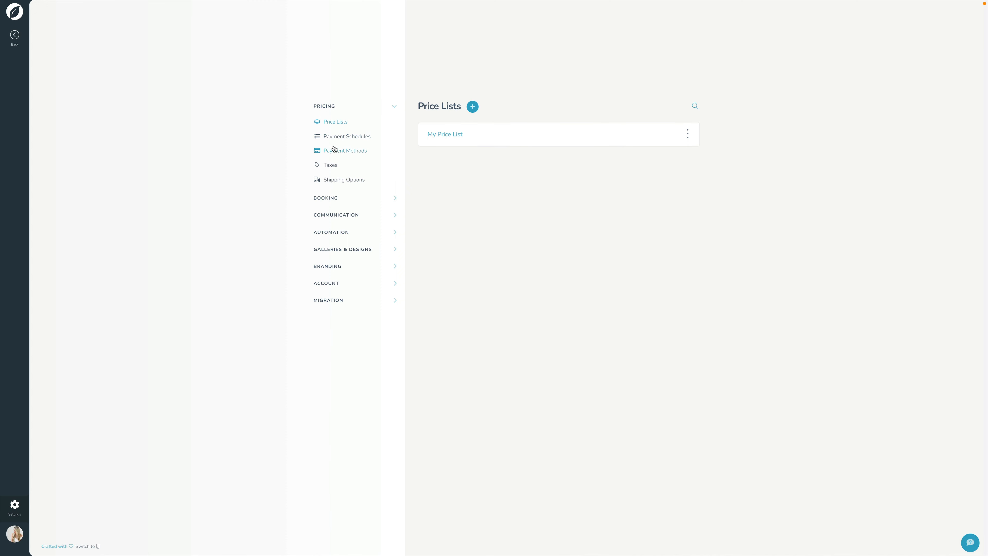
click(339, 140)
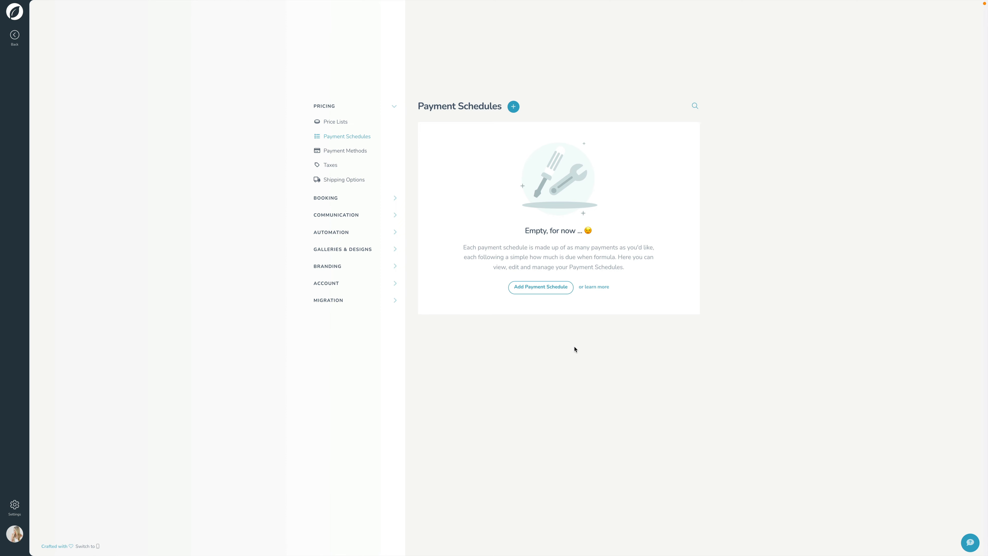
click(541, 287)
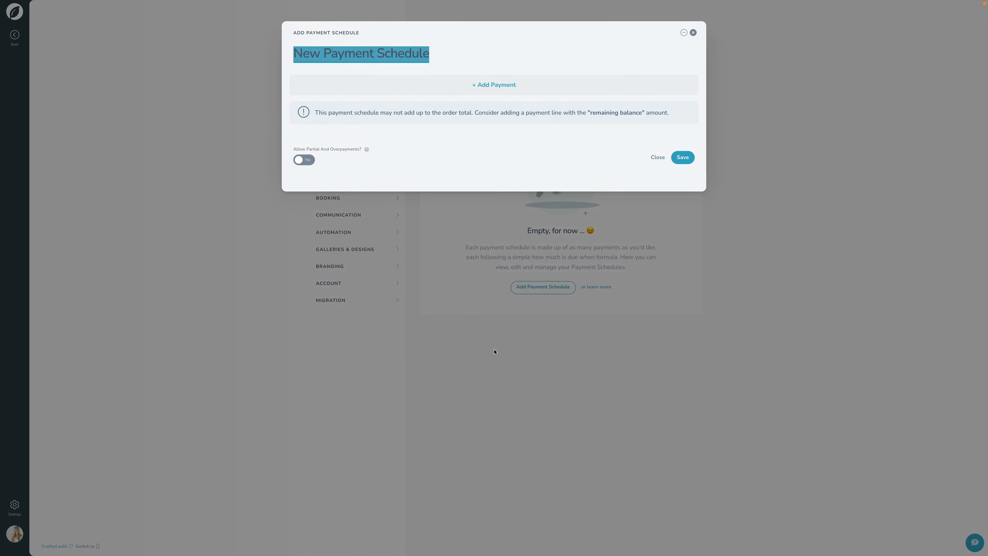
text(Wed)
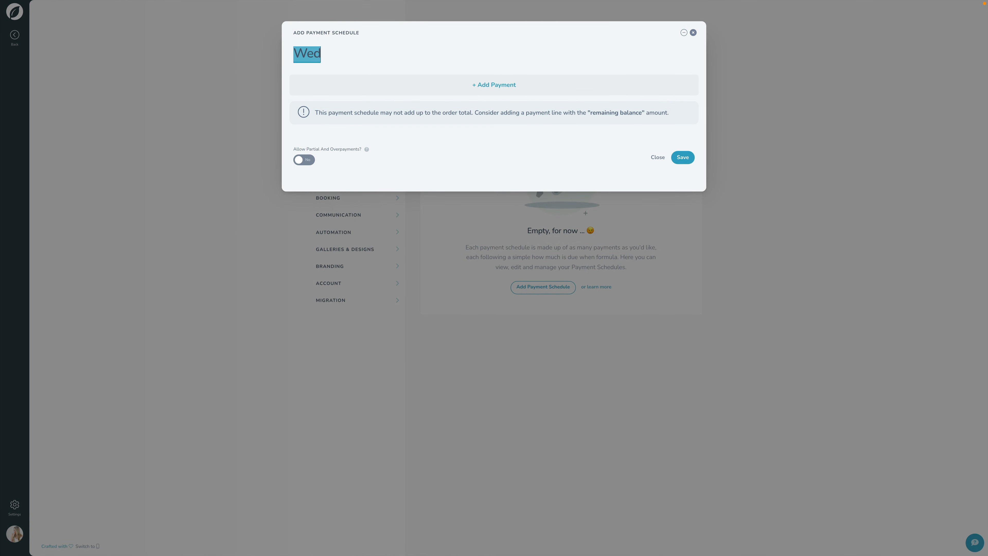
text(ding Payment Schedule)
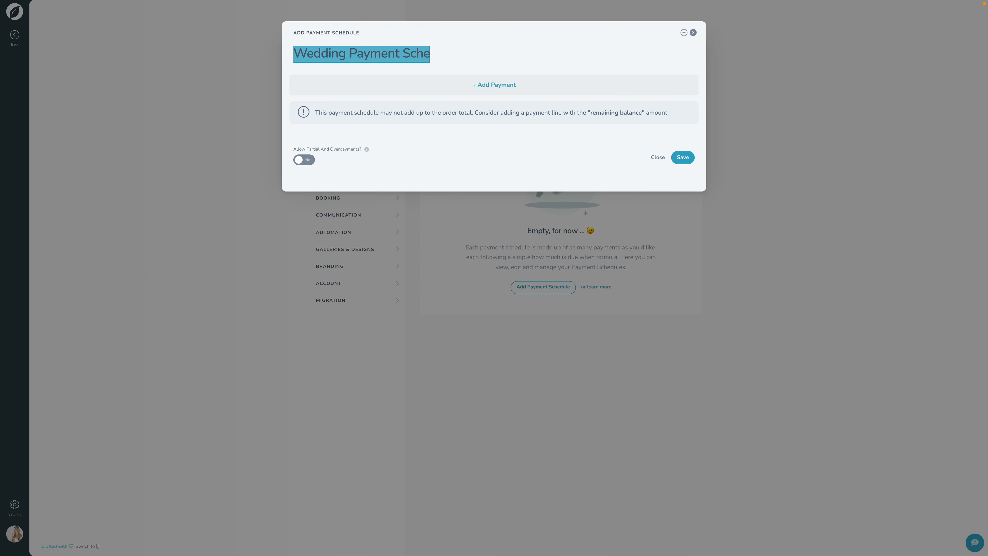
click(497, 176)
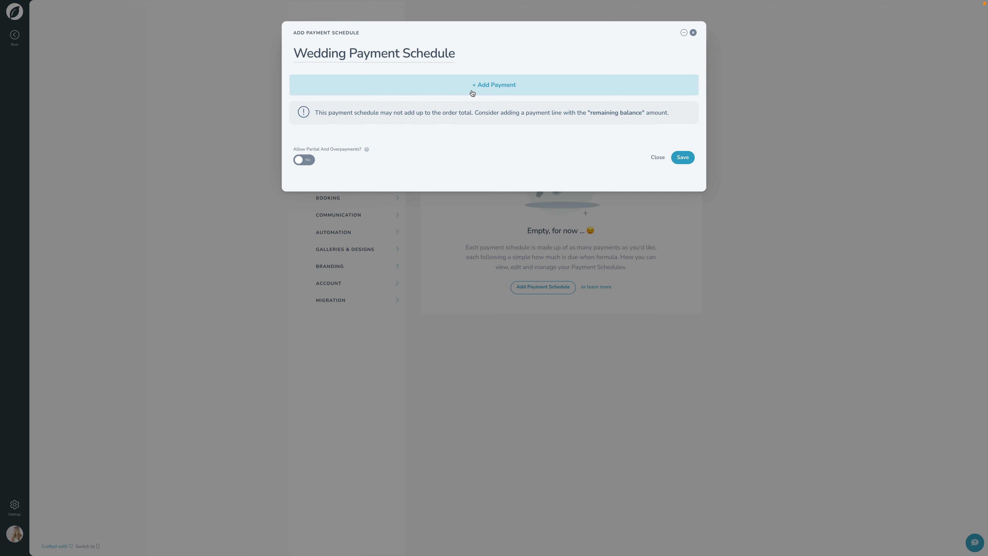
Add a first payment with a fixed deposit/retainer amount of $1,500, due on the order/booking date.
click(488, 92)
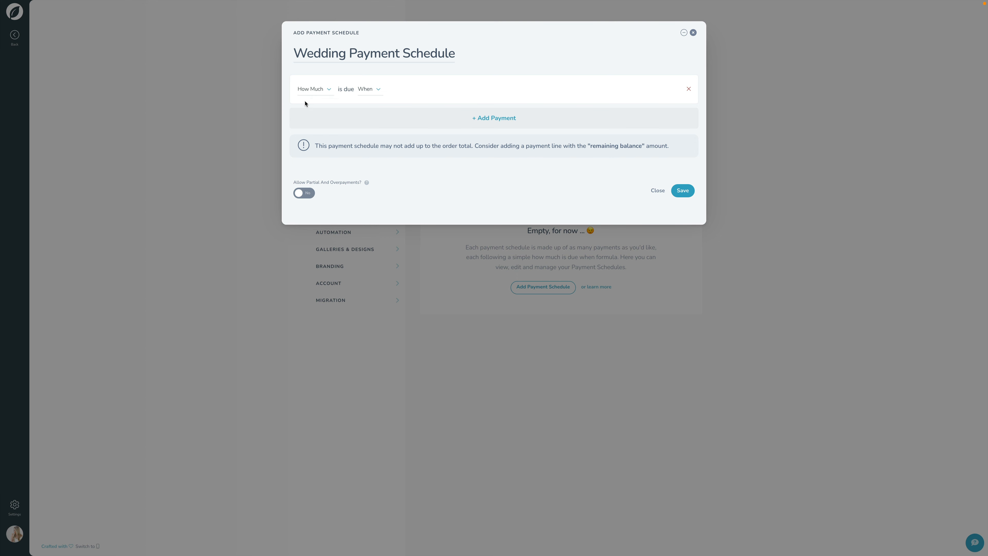
click(327, 91)
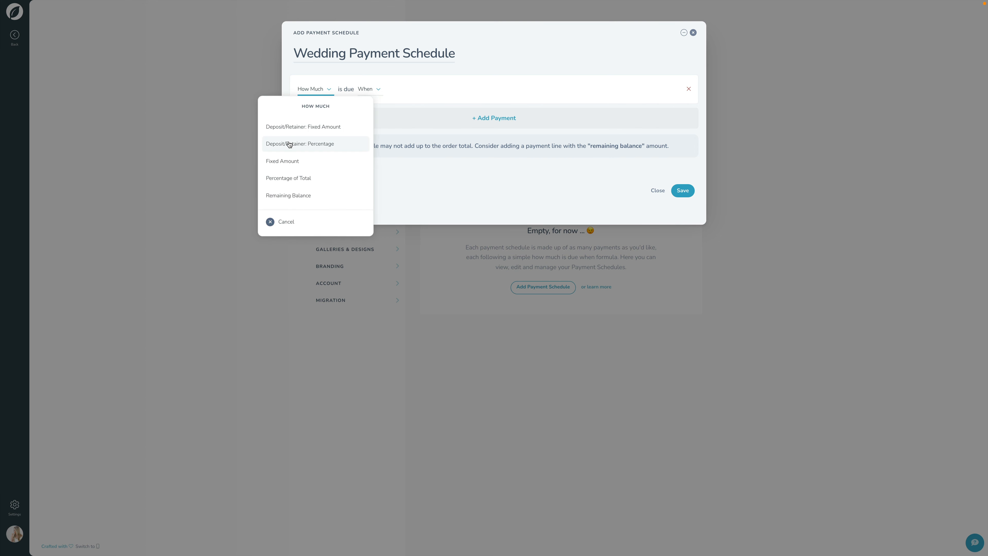
click(303, 128)
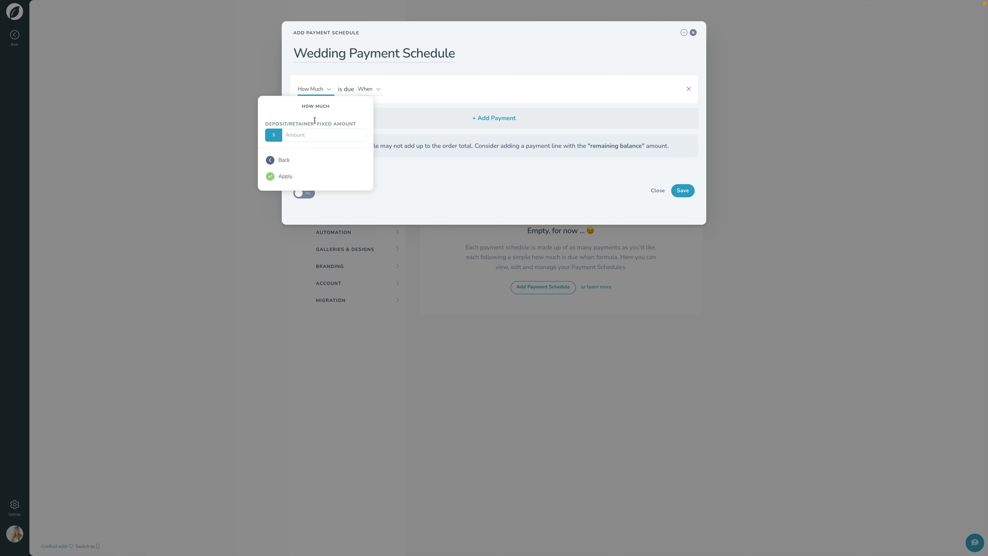
text(1,50)
text(0)
click(296, 175)
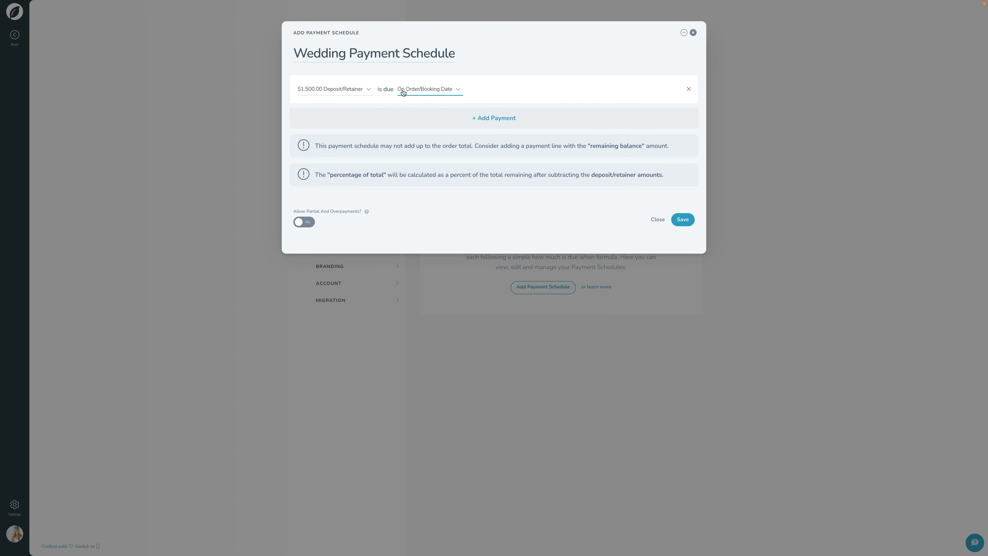
click(434, 91)
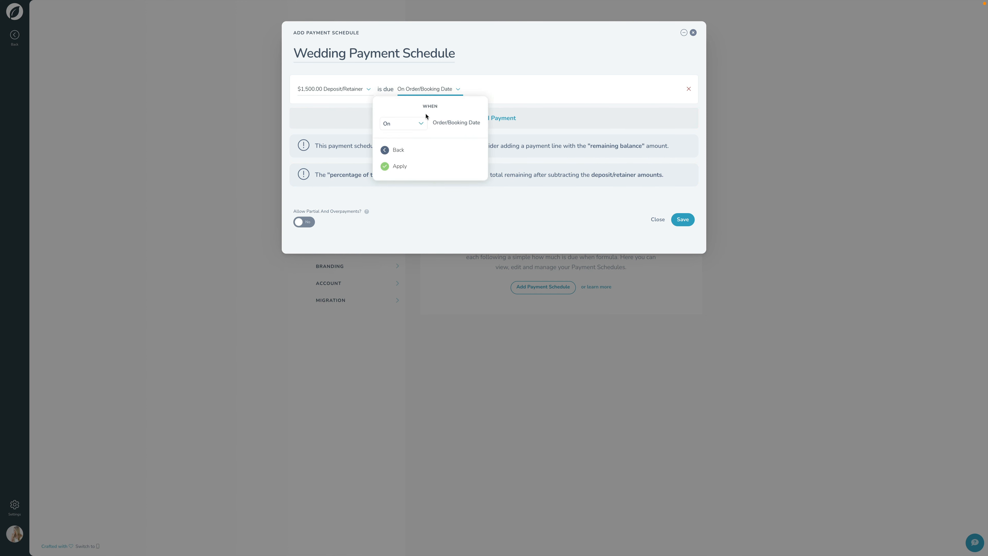
click(400, 167)
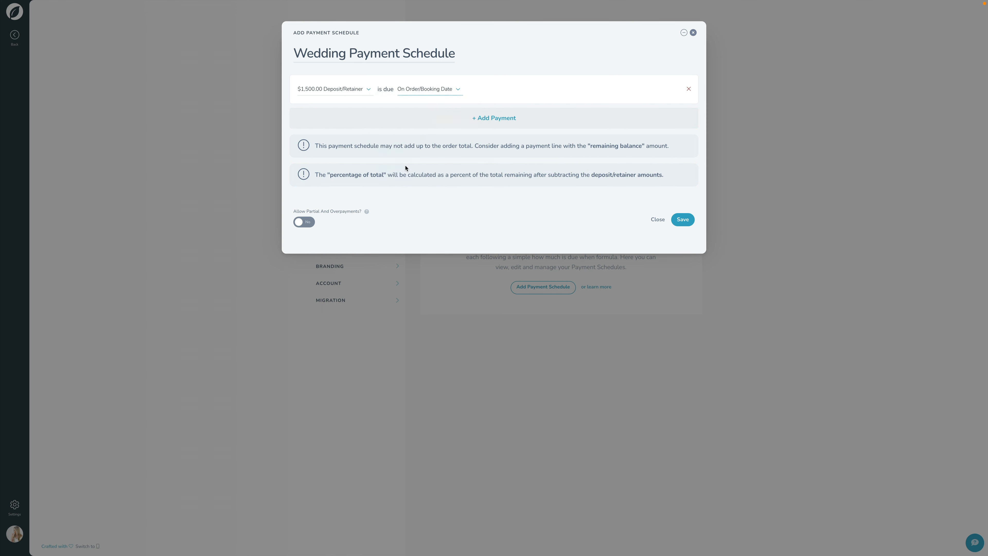
Add a second payment to the schedule for 50 percent of the total.
click(484, 121)
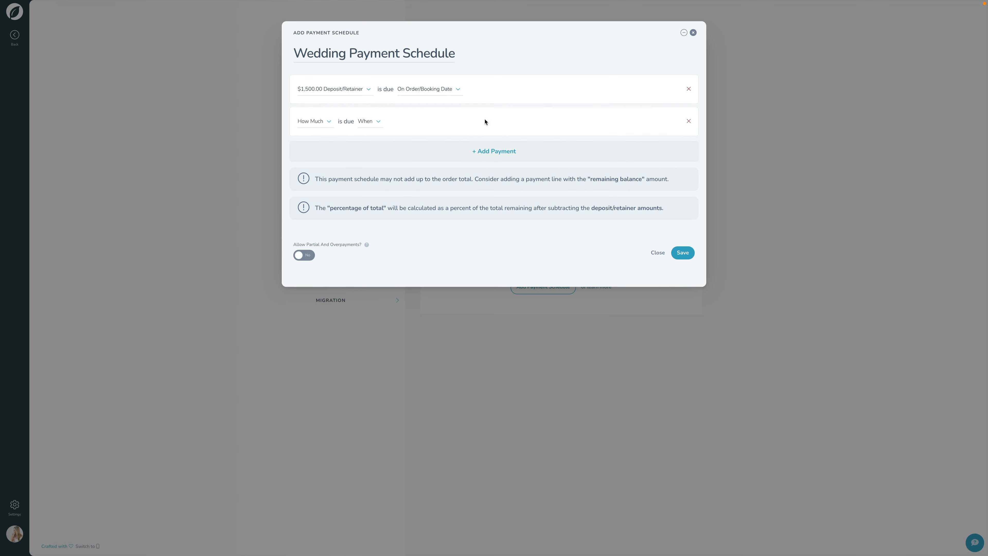
click(311, 128)
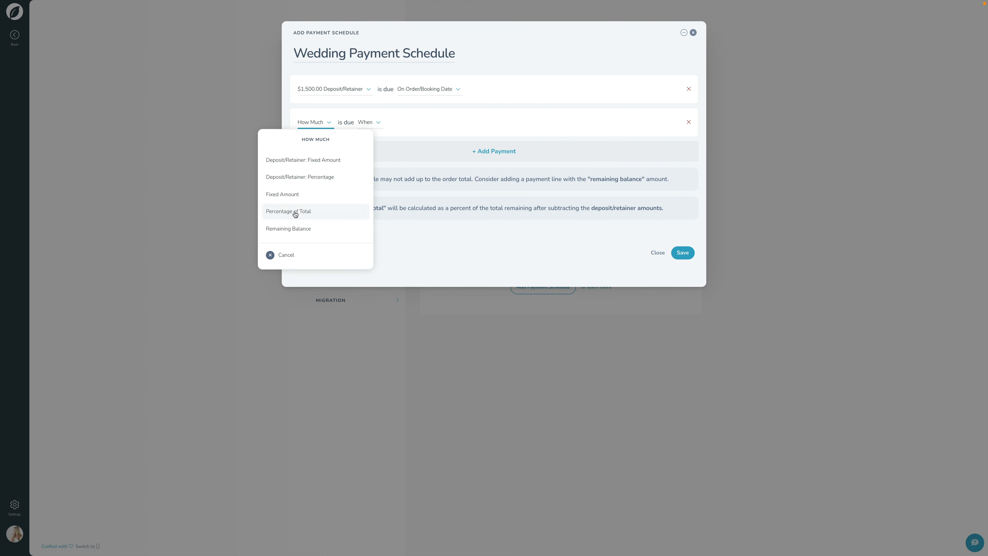
click(301, 212)
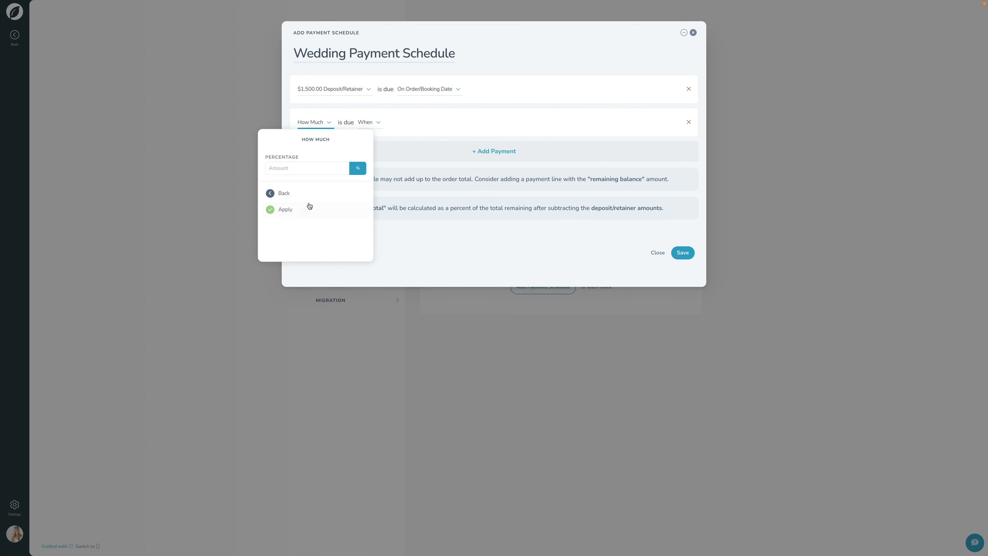
text(5)
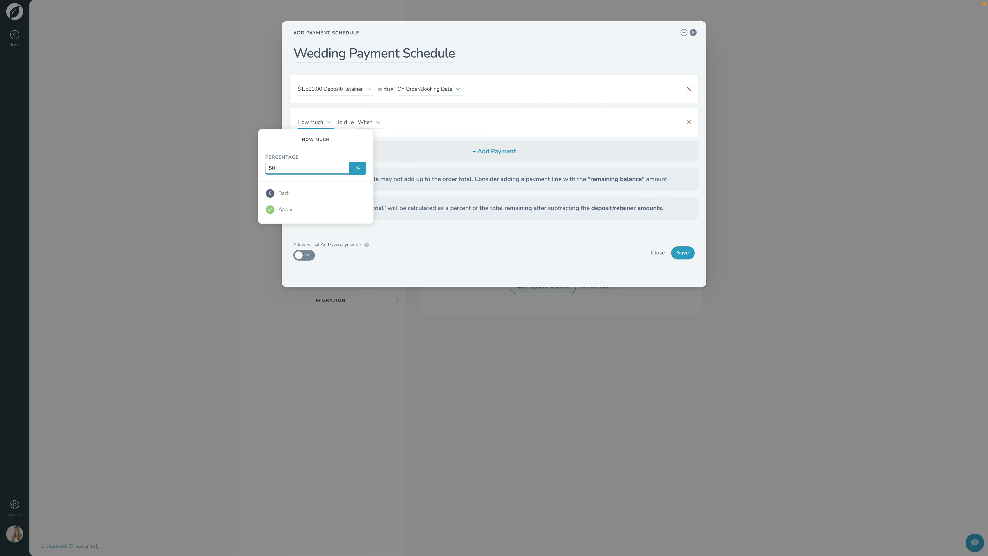
text(0)
click(296, 209)
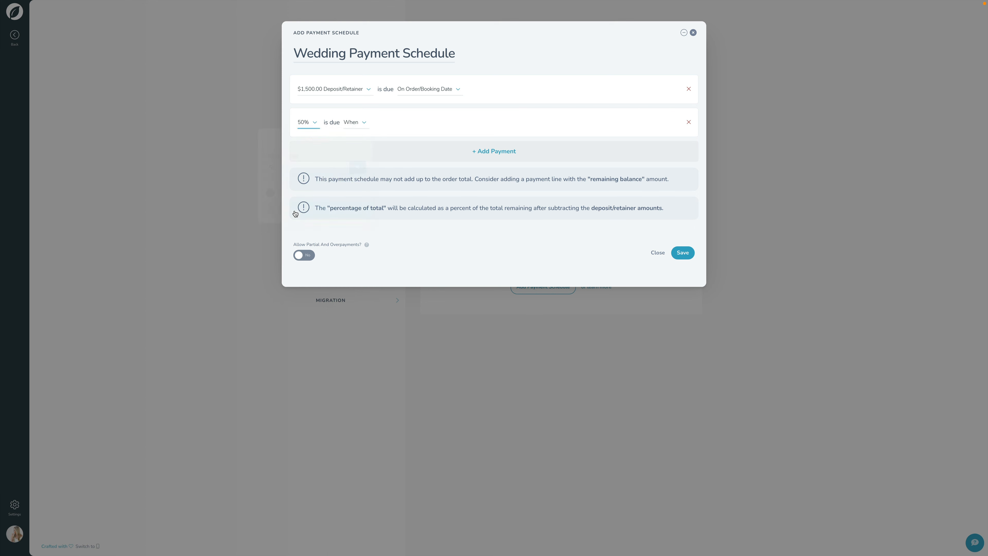
Make the 50% payment's due date relative to the shoot date and choose Before as its timing.
click(359, 123)
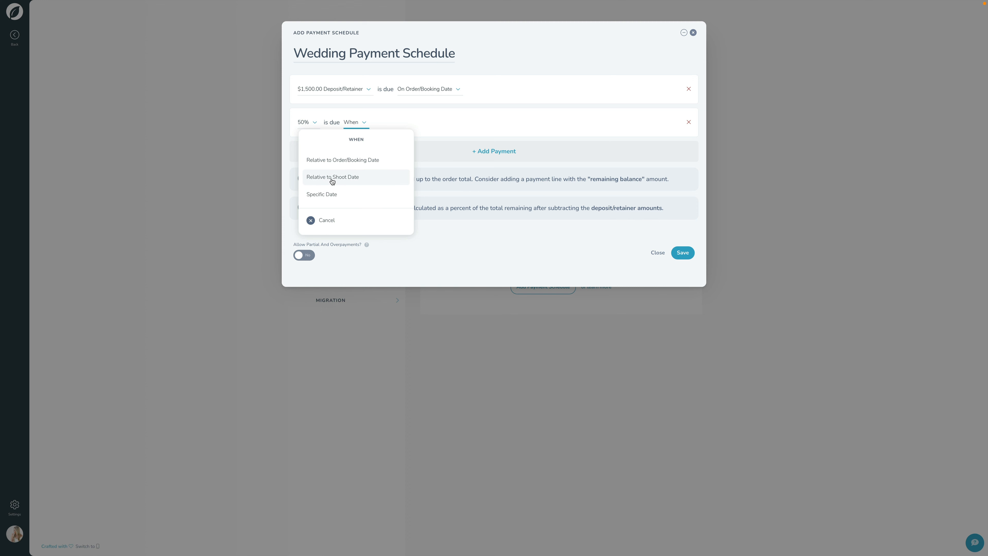
click(340, 178)
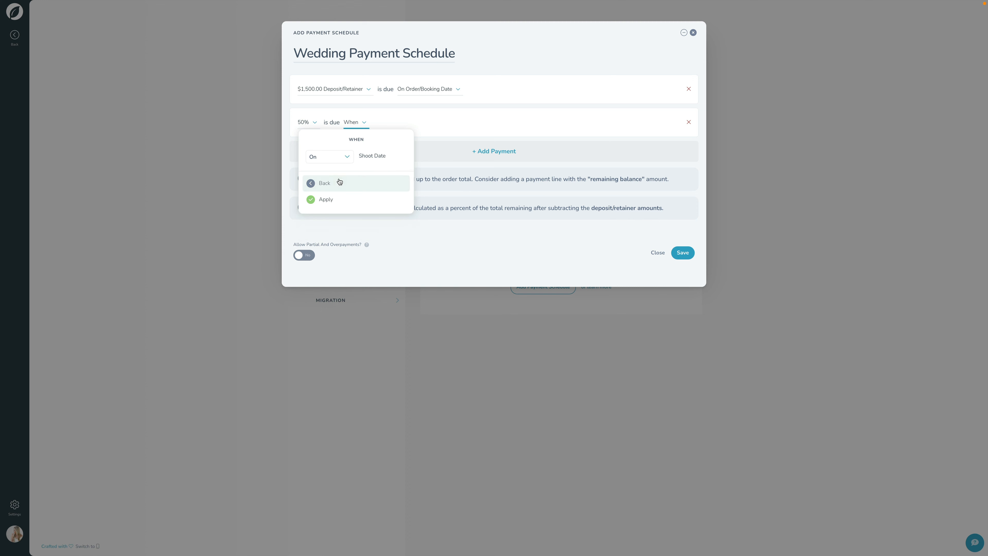
click(327, 156)
click(323, 184)
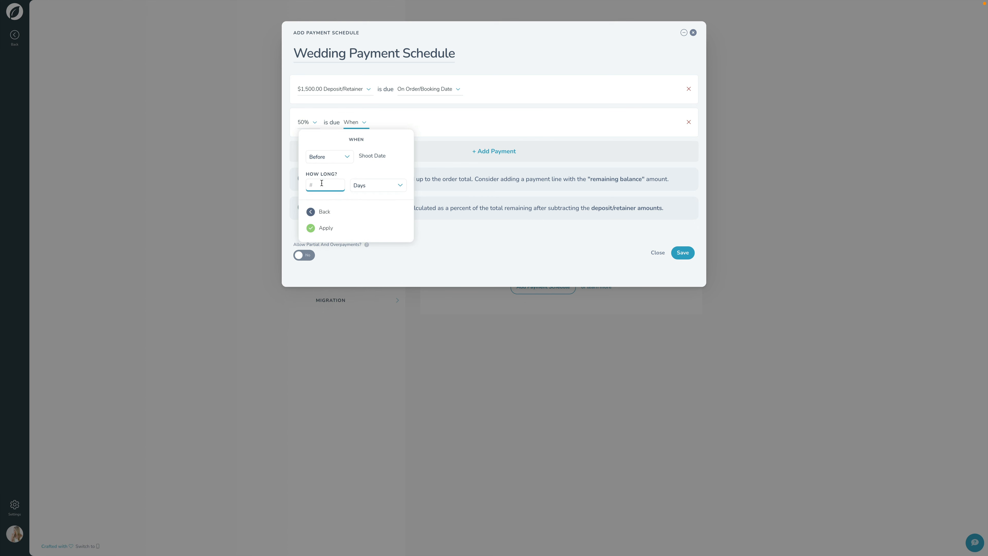
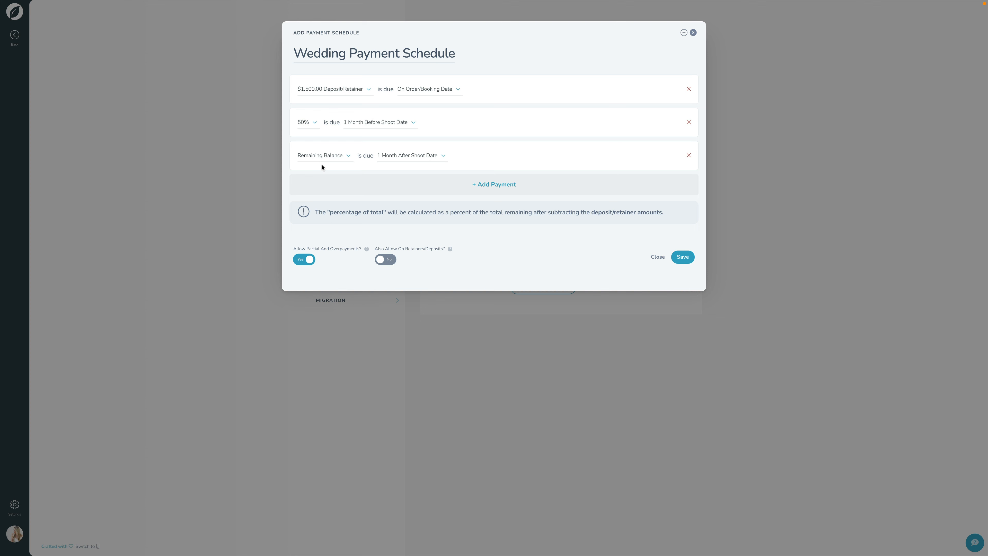
Disallow partial payments and overpayments for the wedding payment schedule, save it, and leave the settings.
click(385, 259)
click(308, 260)
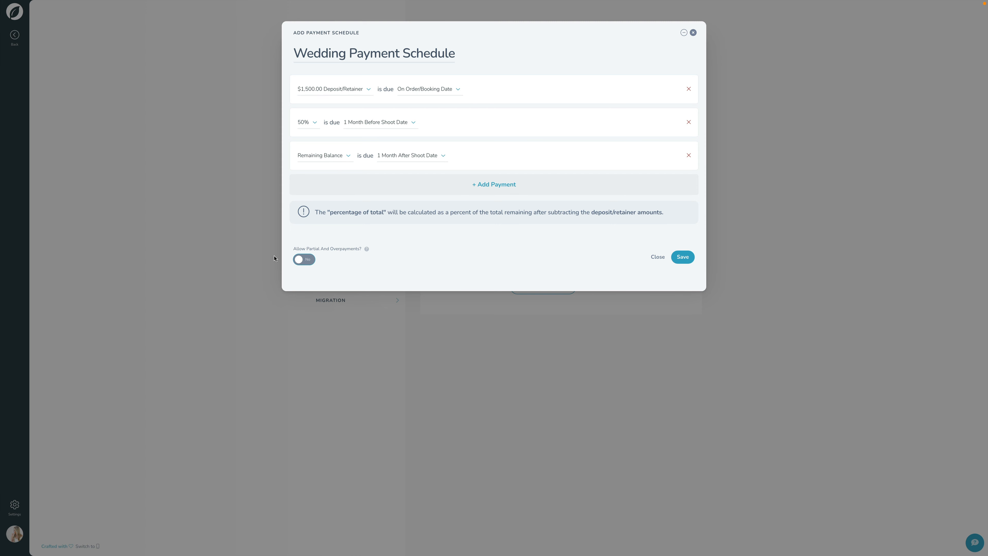
click(682, 257)
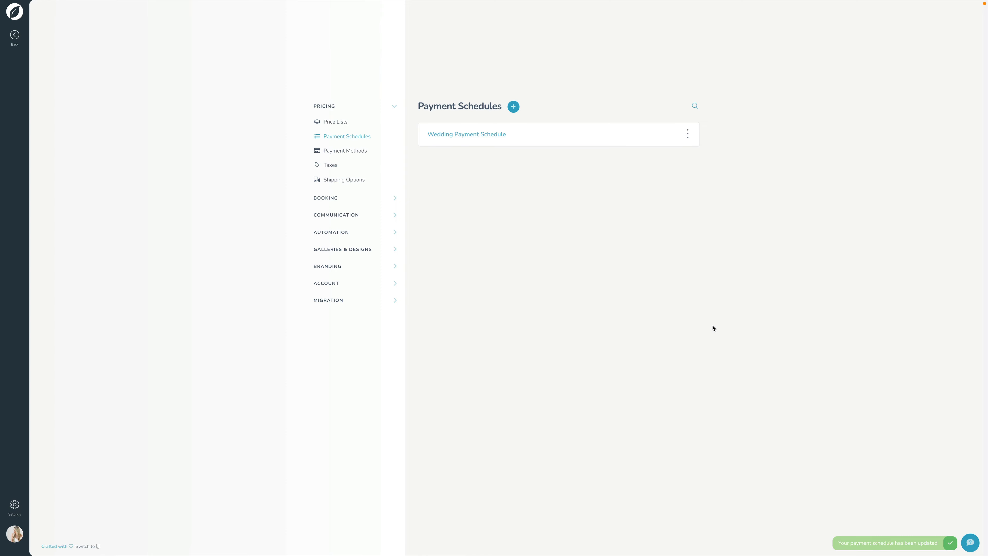
click(15, 37)
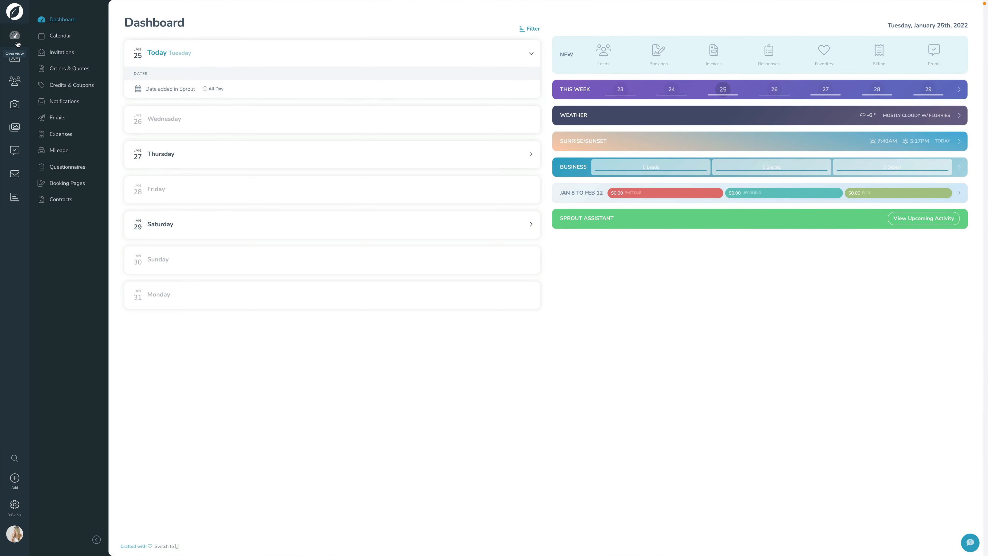
Reopen the wedding lead's booking proposal and apply the Wedding Payment Schedule to its payment terms.
click(15, 87)
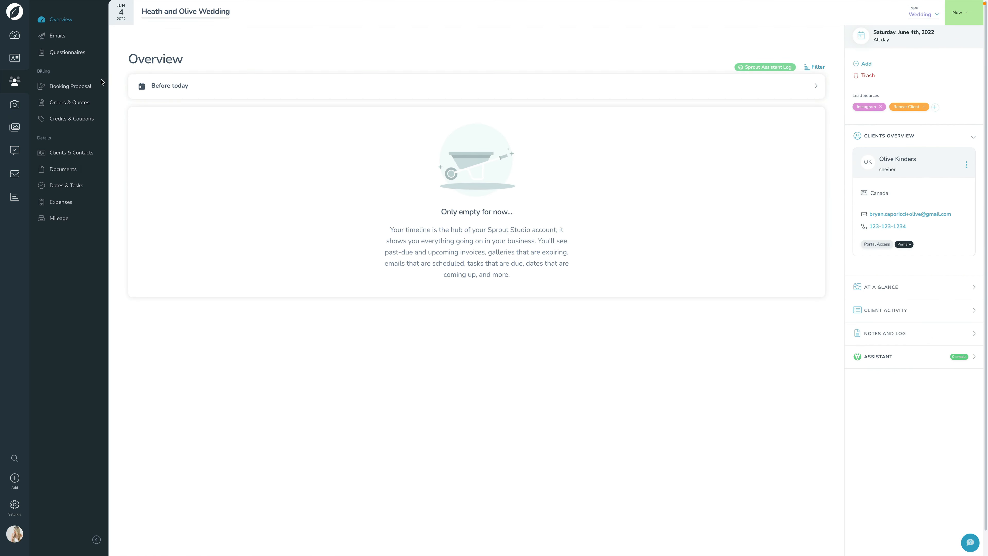
click(70, 88)
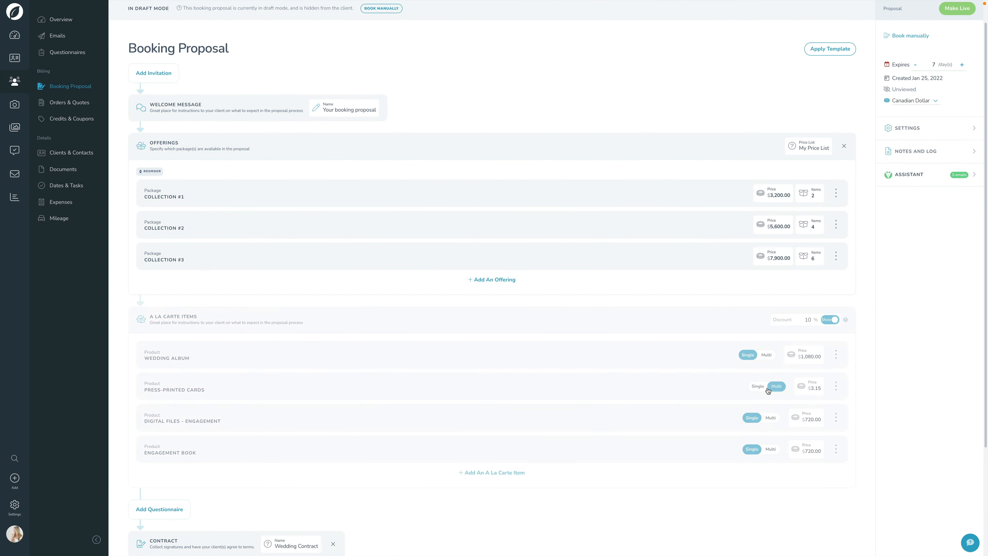
scroll(761, 387, down, 4)
click(760, 442)
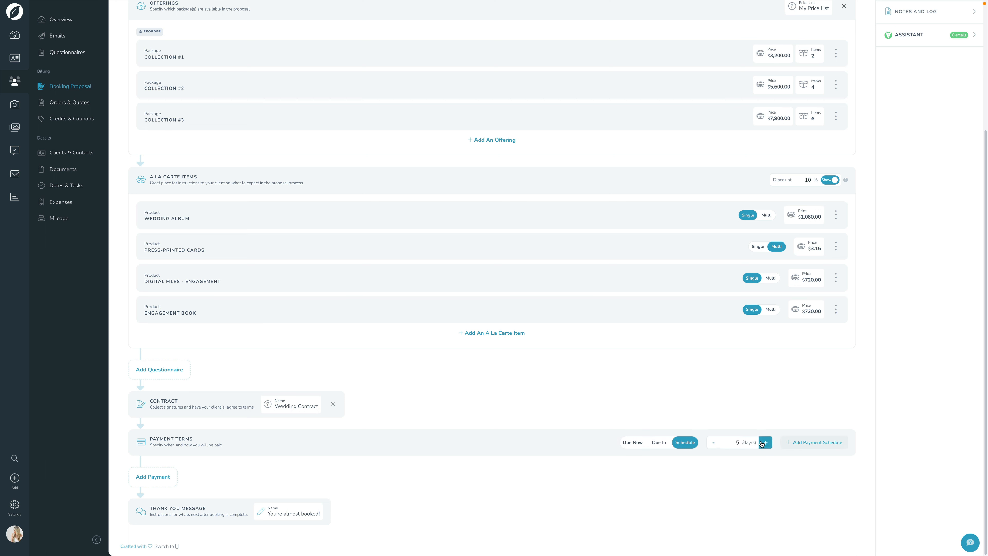
click(804, 443)
click(801, 481)
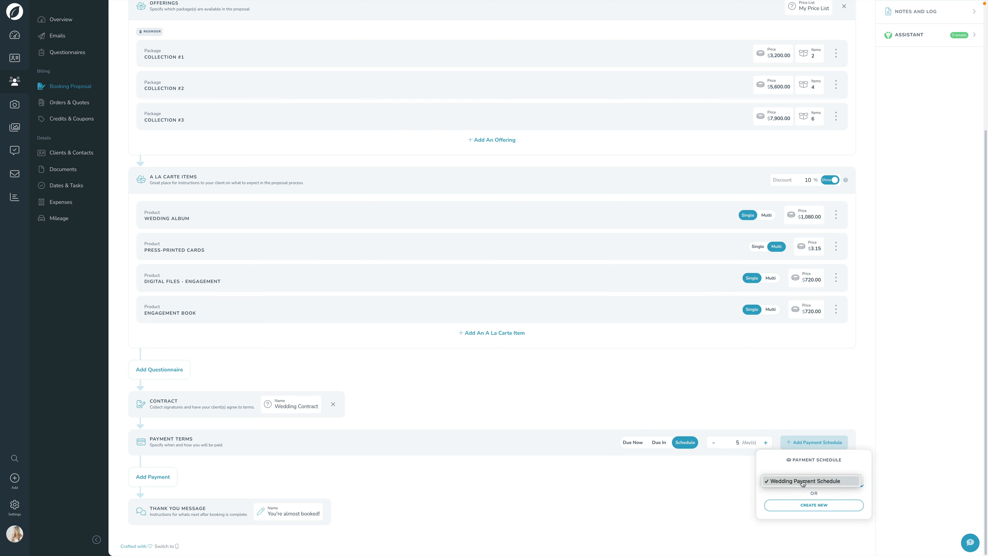
click(790, 481)
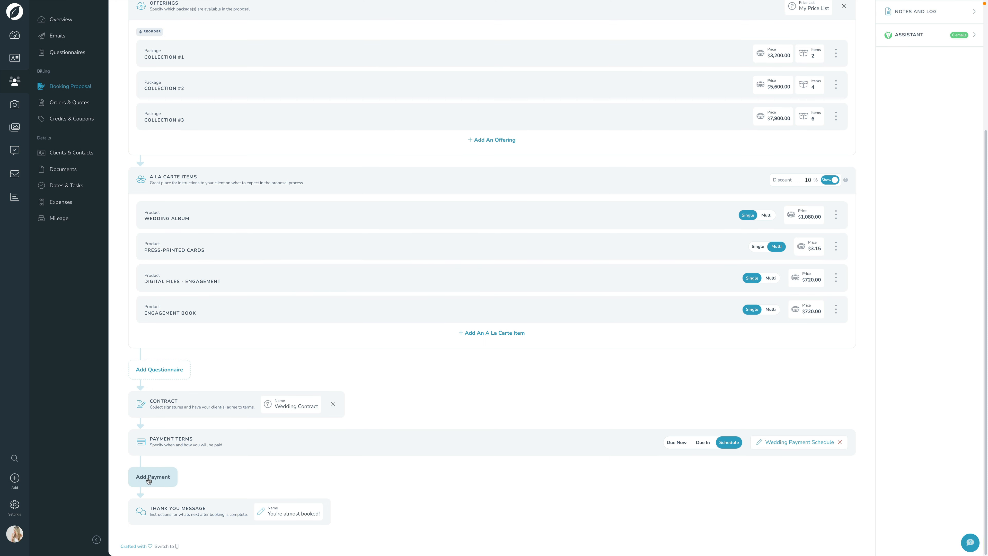
Examine the proposal's payment entry form and its thank-you and welcome messages, closing them without saving.
click(151, 478)
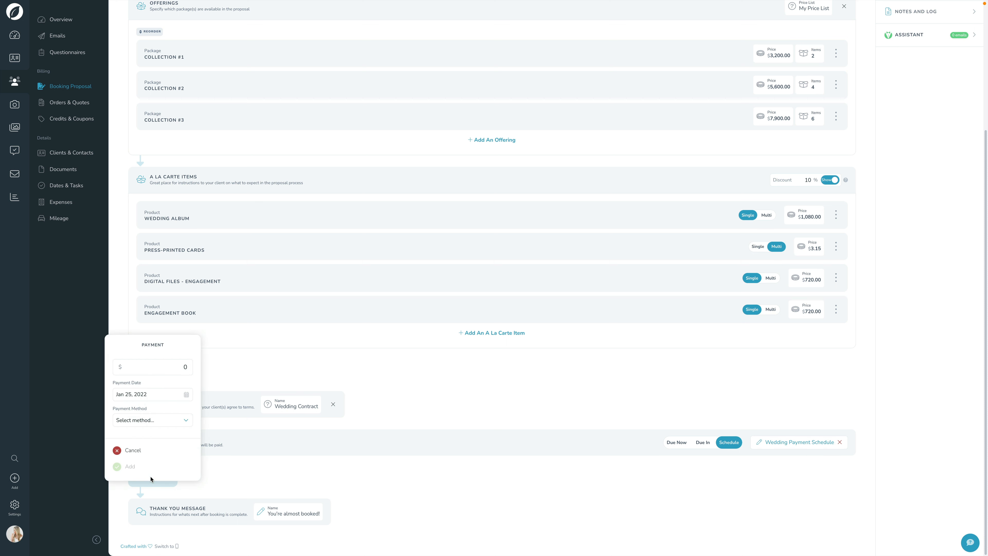
click(241, 479)
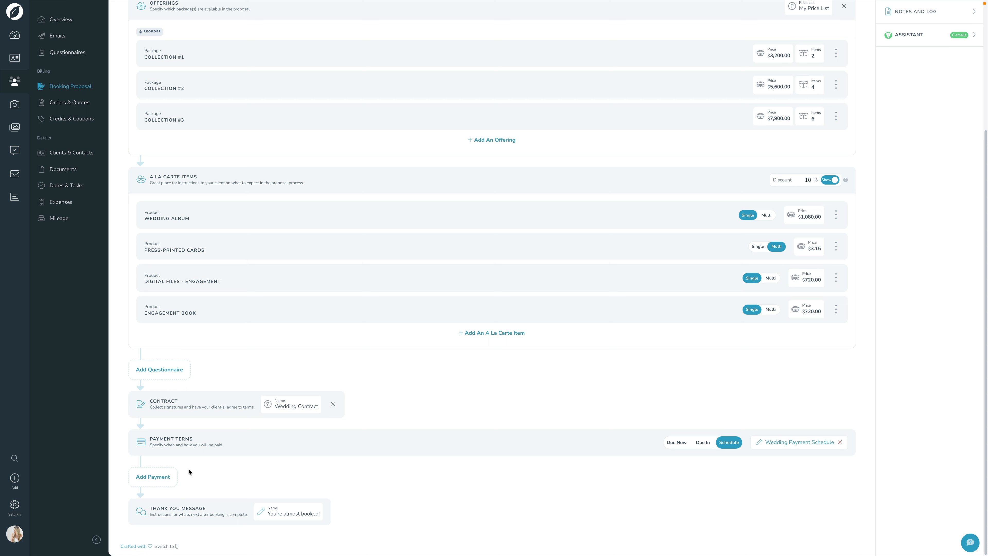
click(281, 512)
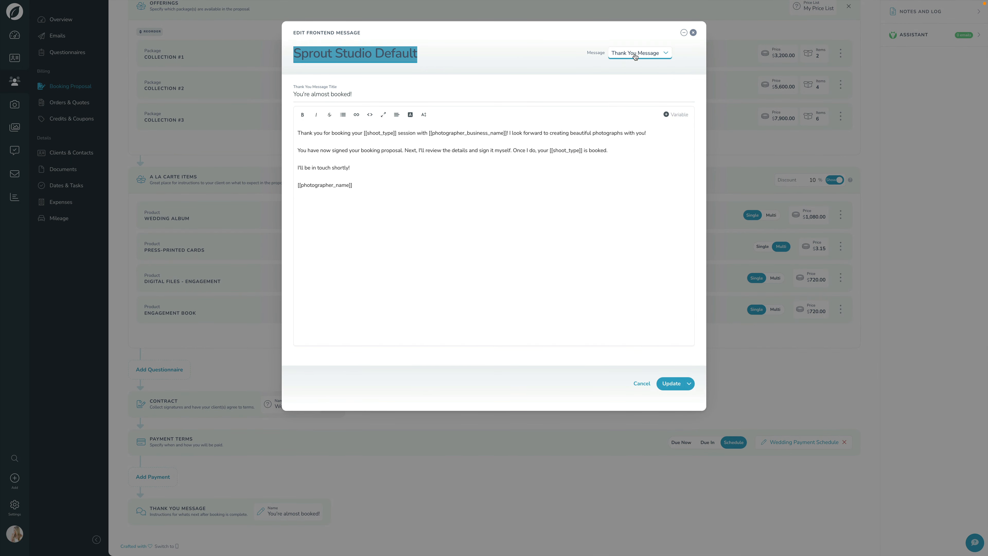
click(635, 55)
click(630, 68)
click(634, 53)
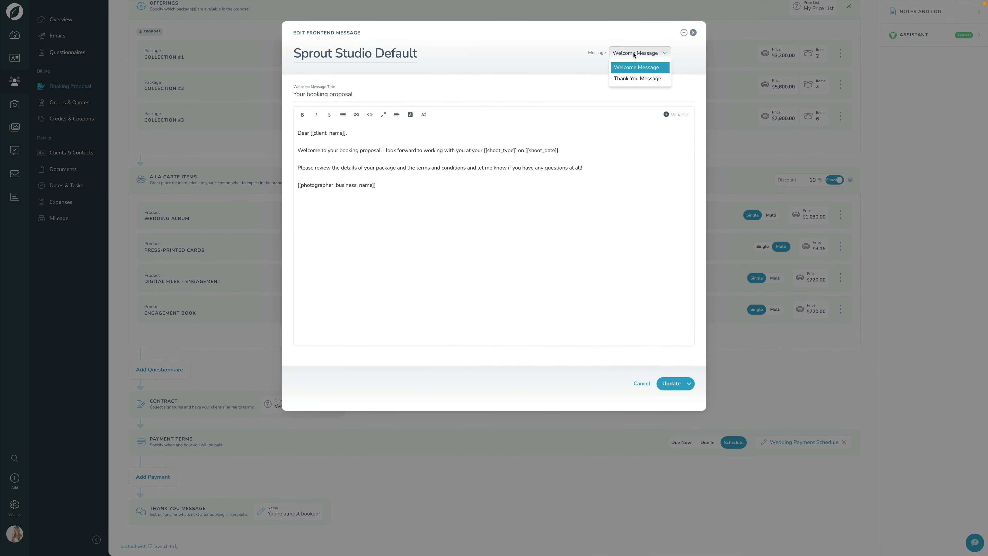
click(634, 79)
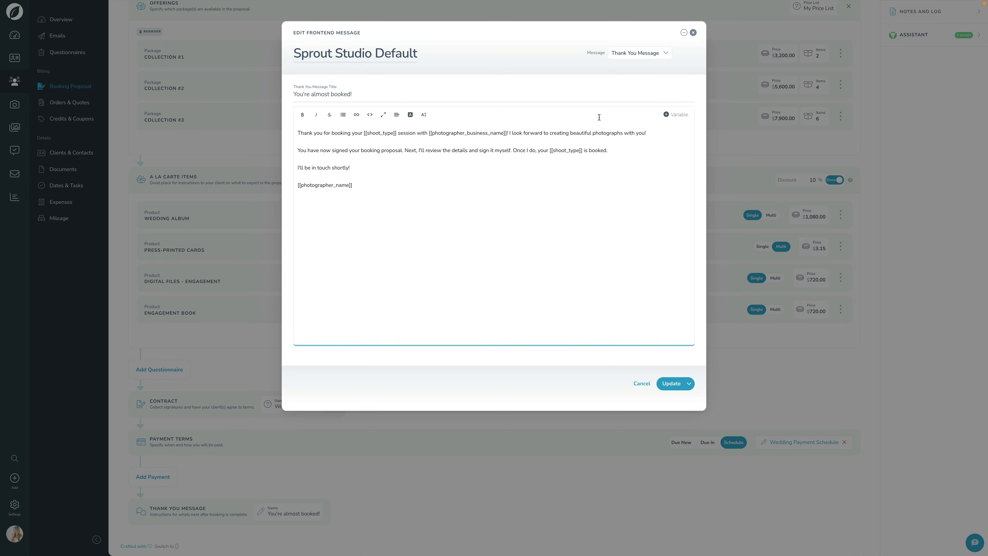
click(693, 32)
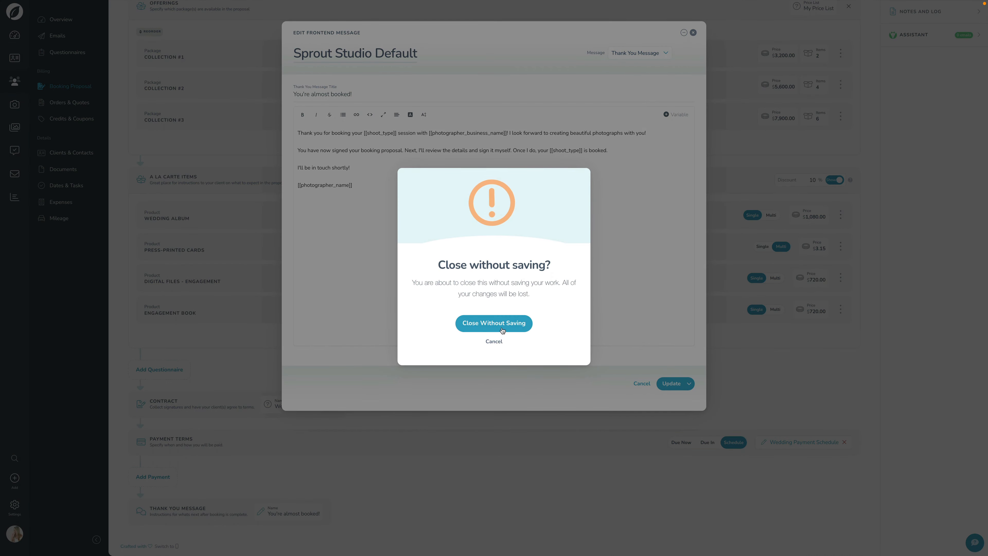
click(493, 327)
Review the complete booking proposal from the welcome message through the offerings, contract and payment terms to the thank-you message.
scroll(355, 441, up, 5)
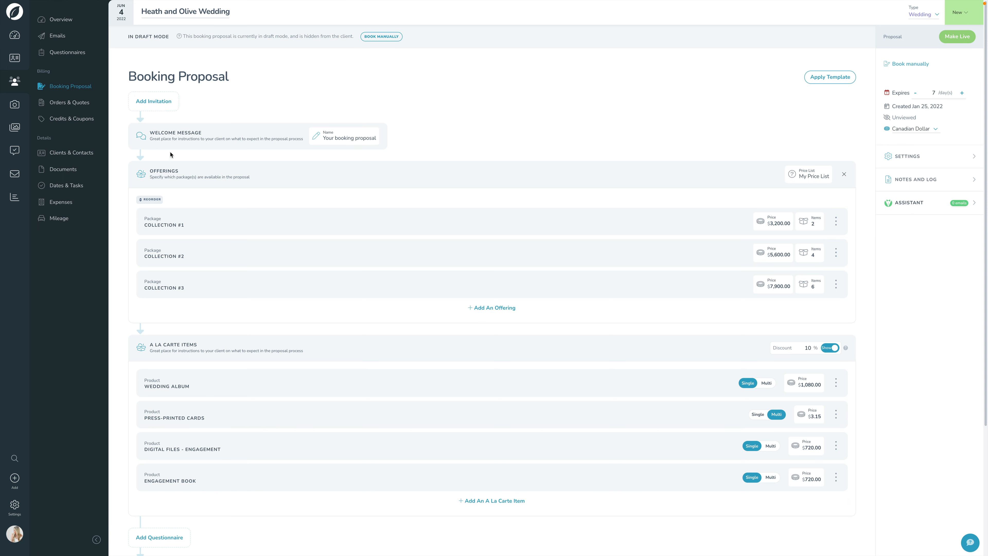
scroll(172, 154, down, 1)
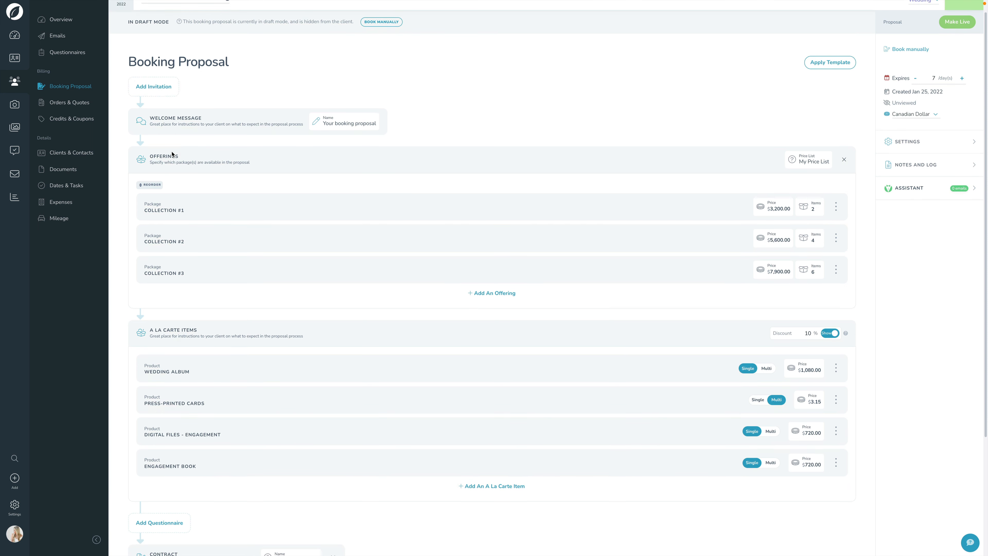
scroll(247, 159, down, 5)
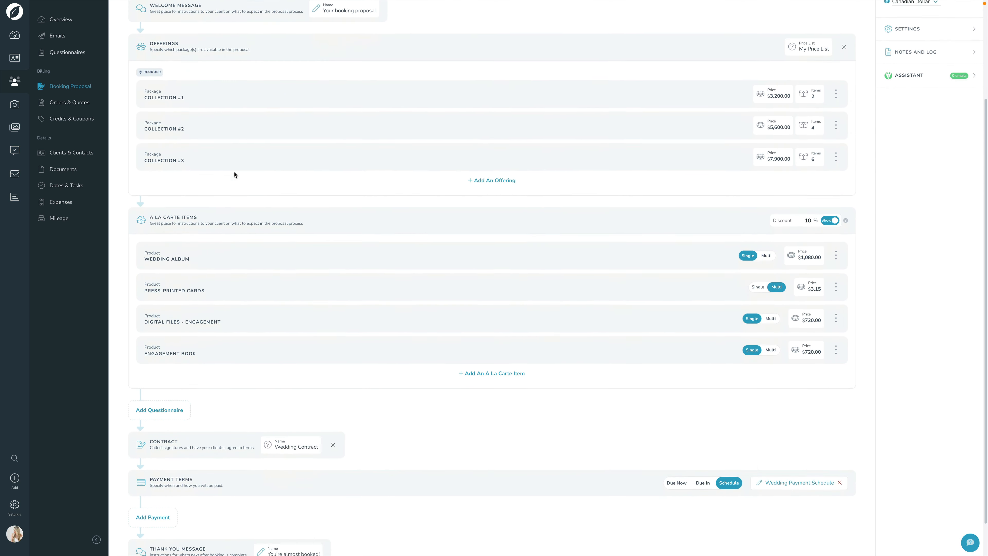
scroll(220, 203, down, 1)
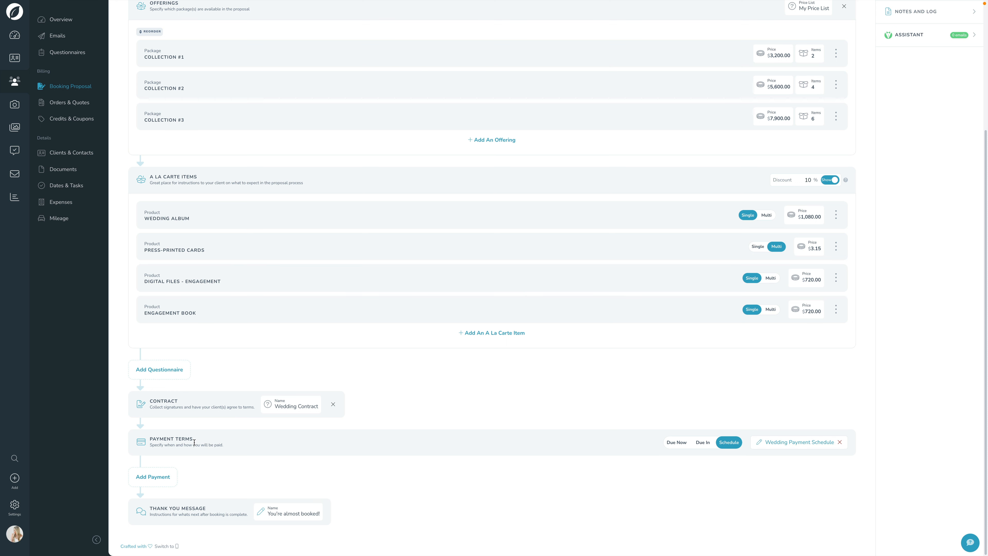
scroll(194, 442, up, 6)
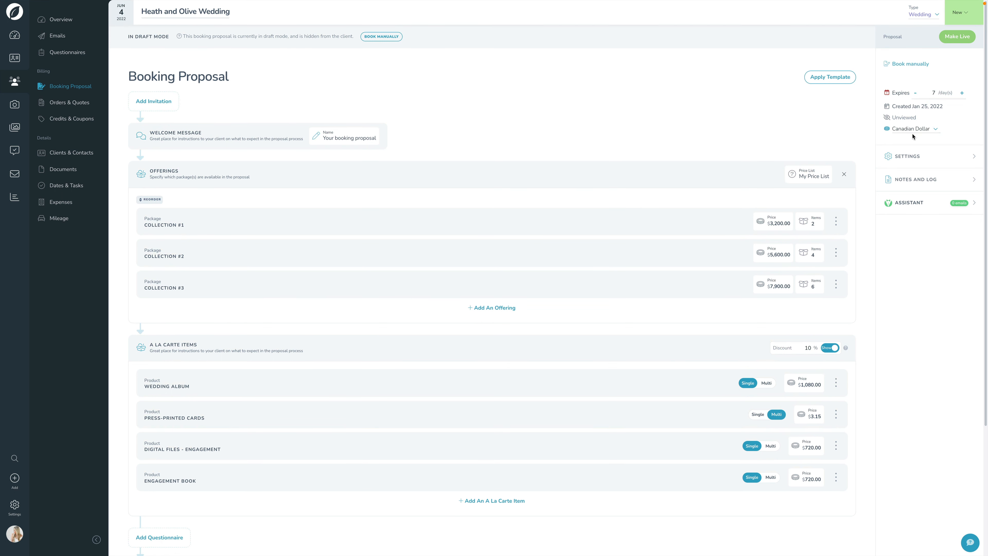
Try adjusting the proposal's expiry period and check the default Booking Proposal Expiration in the account preferences.
click(915, 93)
click(915, 92)
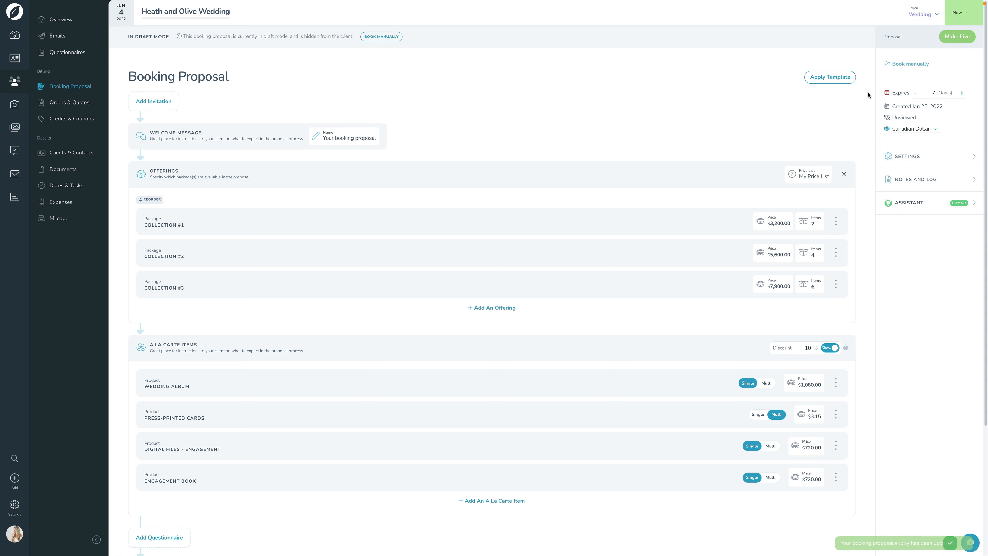
click(12, 512)
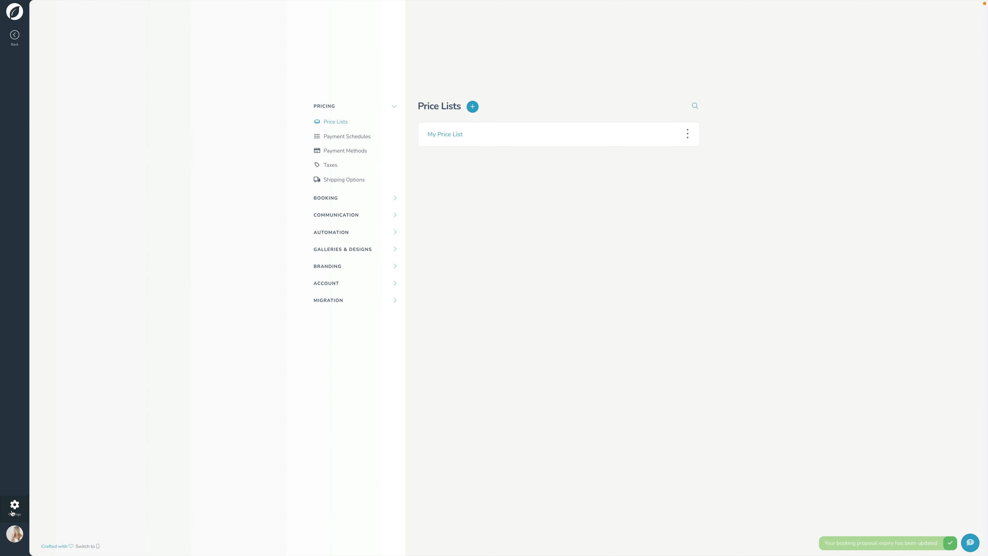
click(325, 284)
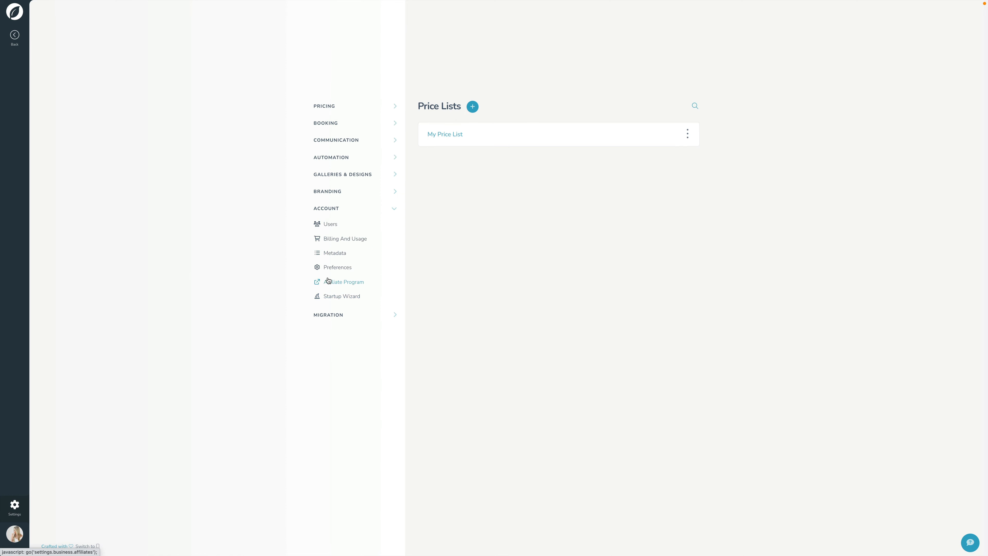
click(329, 267)
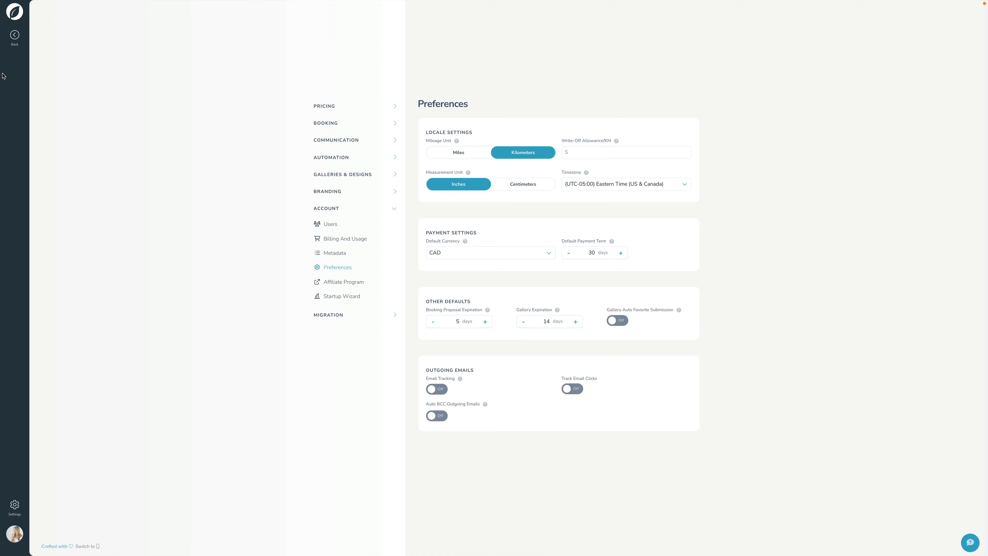
Return to the wedding lead's booking proposal and set it to expire in 10 days.
click(15, 38)
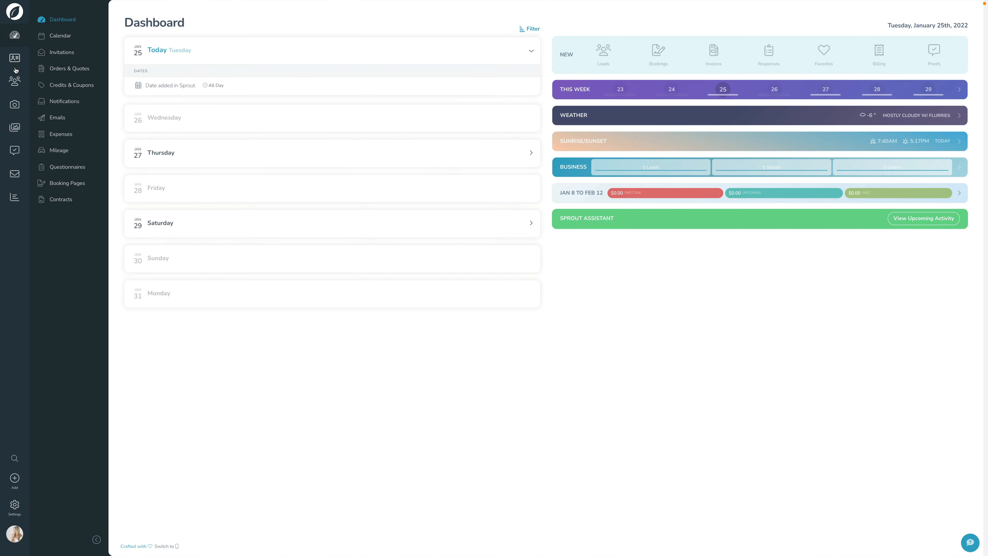
click(15, 81)
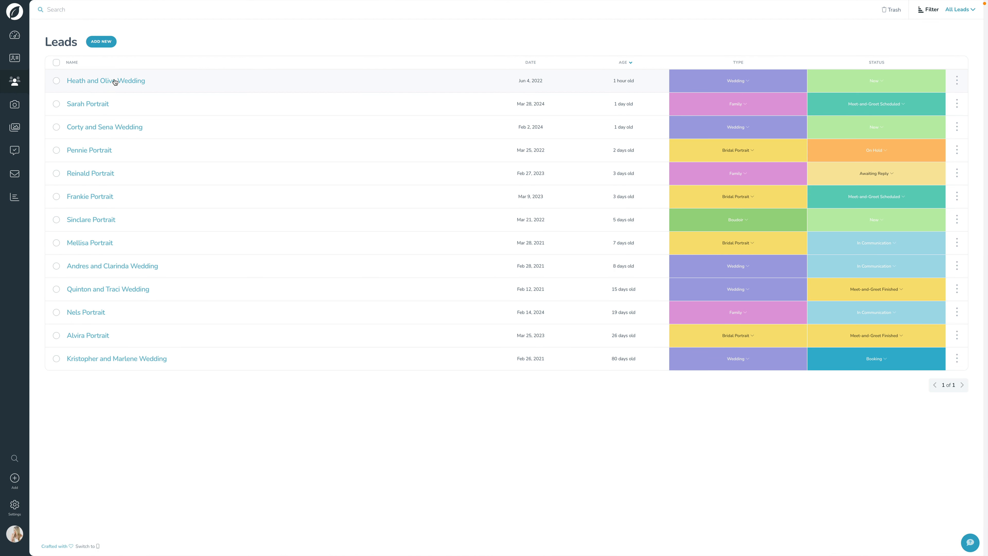
click(114, 82)
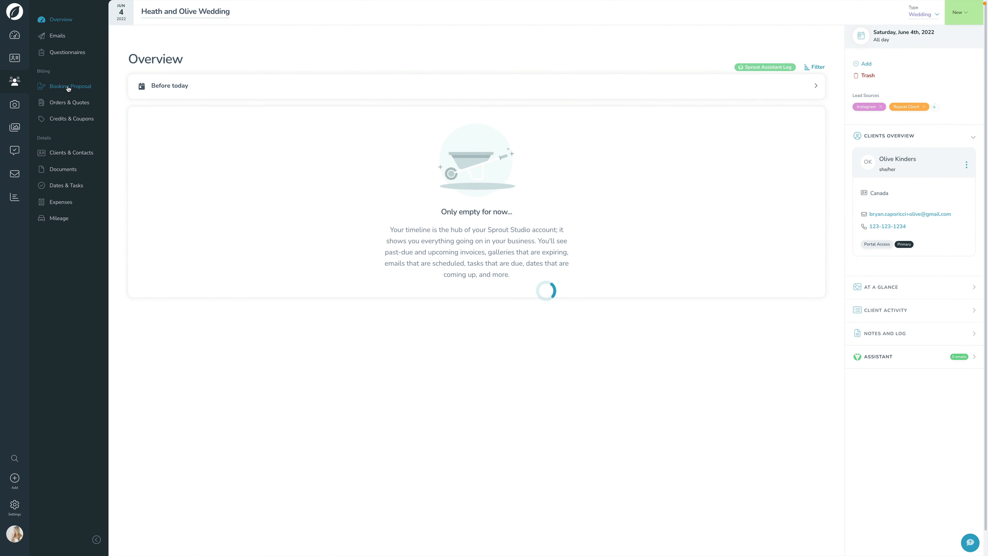
click(68, 87)
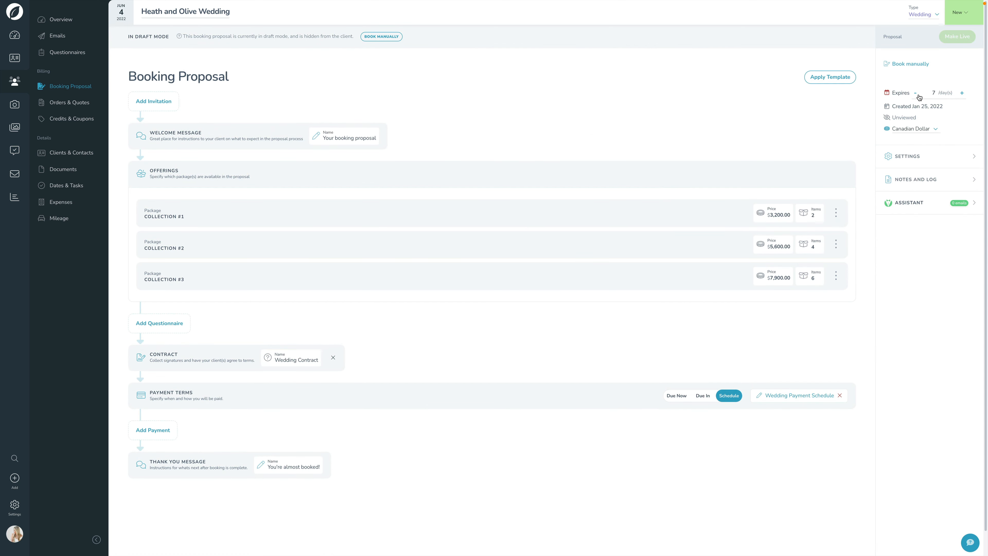
click(916, 95)
click(916, 95)
click(961, 95)
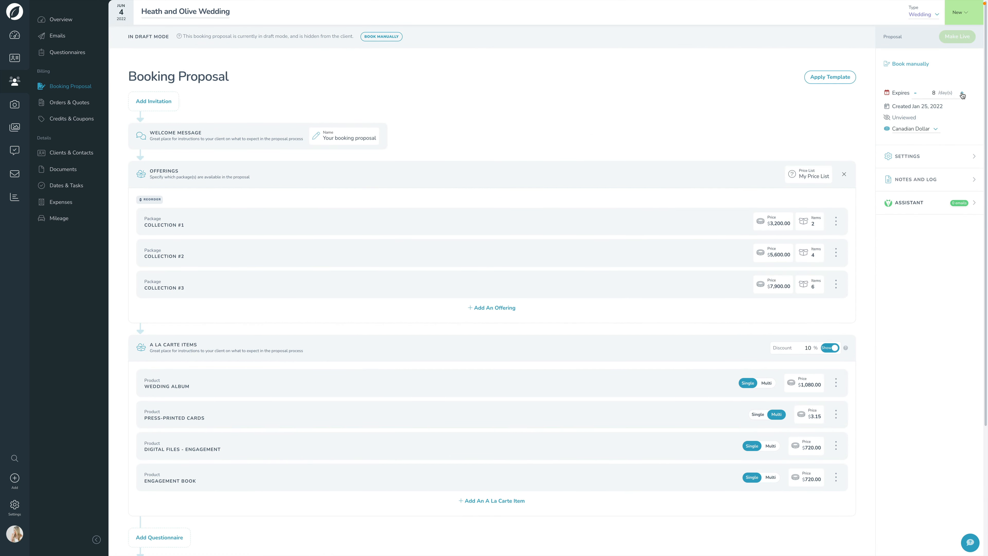
click(961, 94)
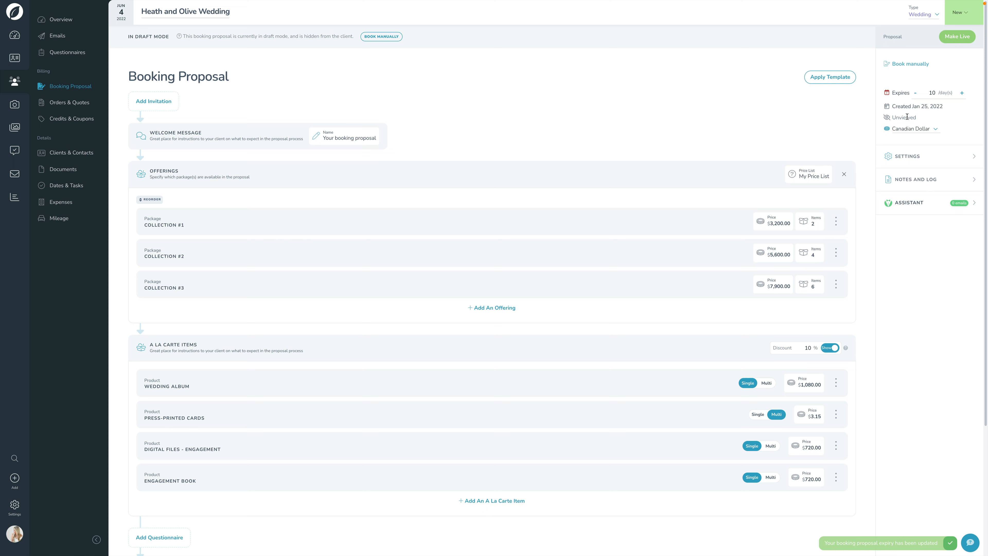
Examine the proposal's currency choices, shoot workflow option and accepted payment methods.
click(901, 130)
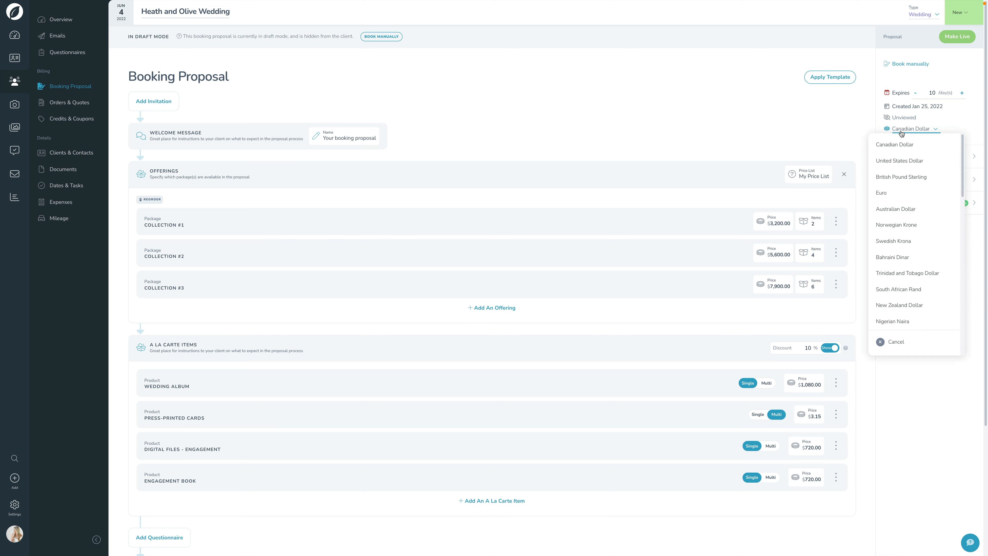
click(948, 386)
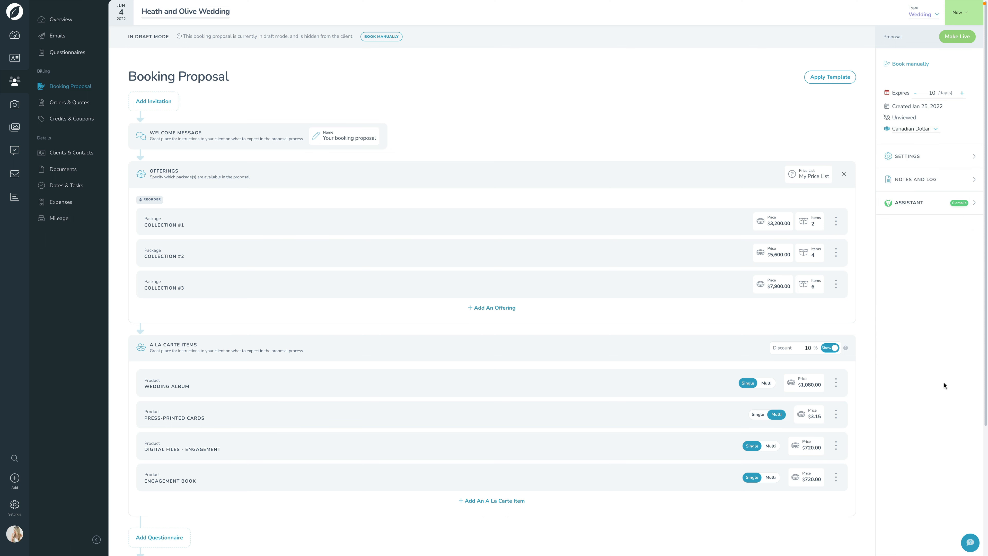
click(916, 163)
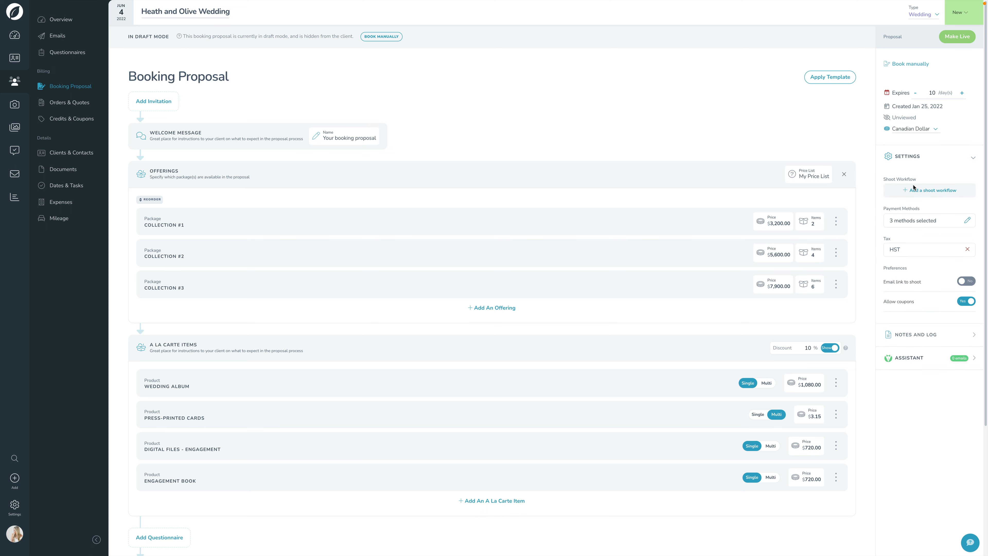
click(919, 191)
click(930, 176)
click(965, 221)
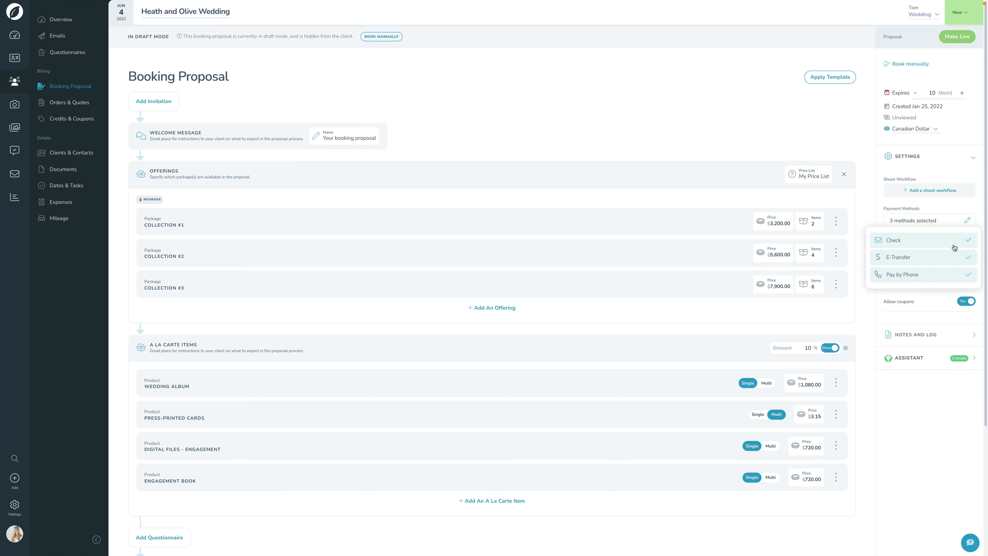
click(931, 446)
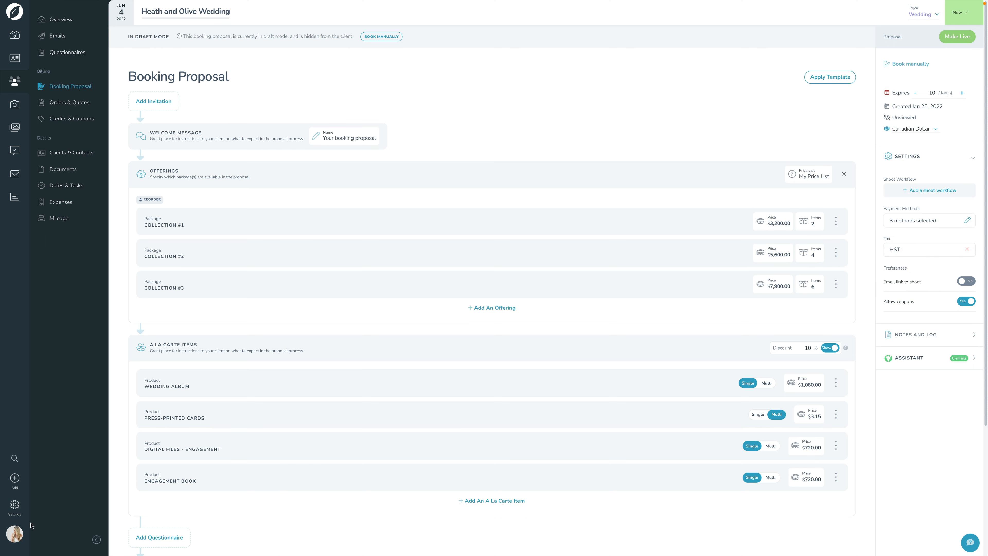
Try removing Pay by Phone as a default in the account's payment methods, and make it available by default again.
click(15, 505)
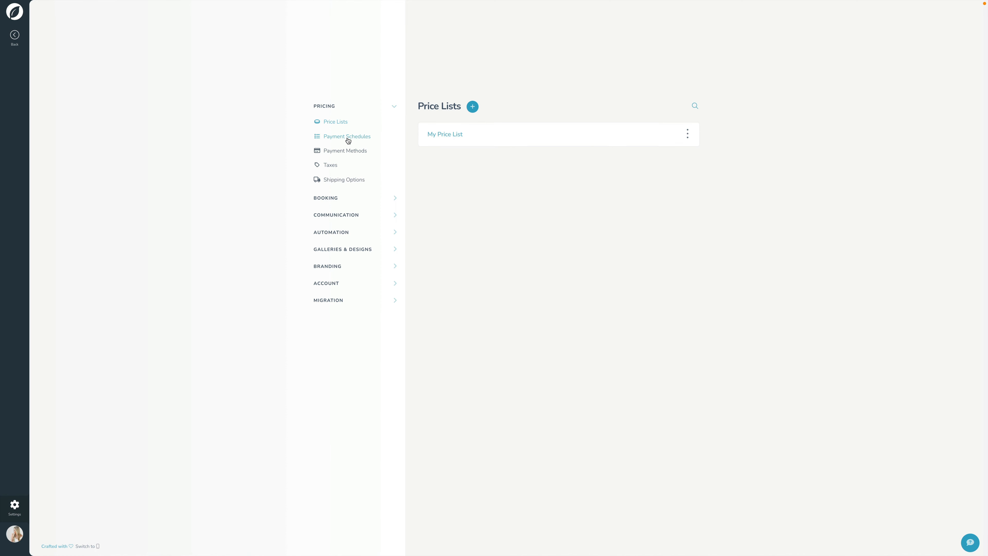
click(344, 151)
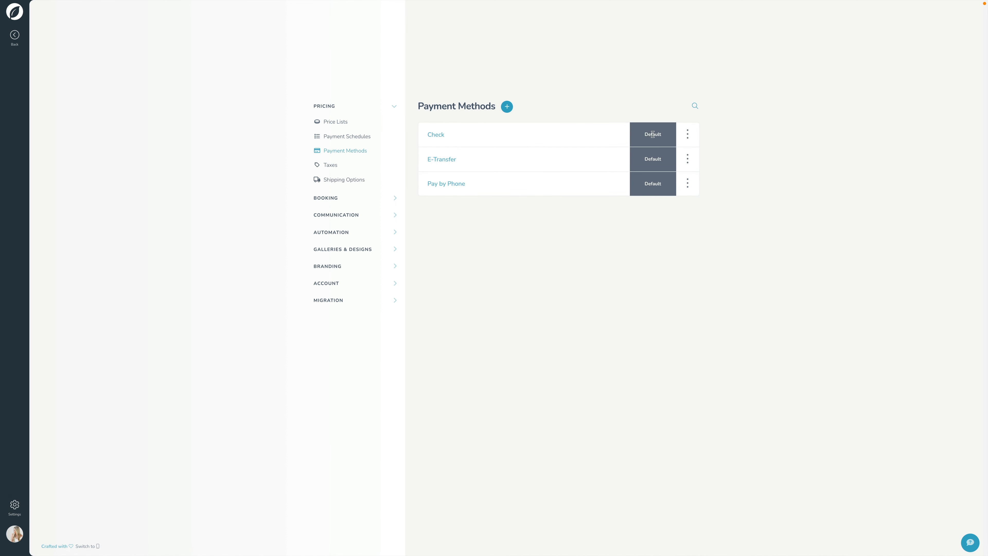
click(687, 182)
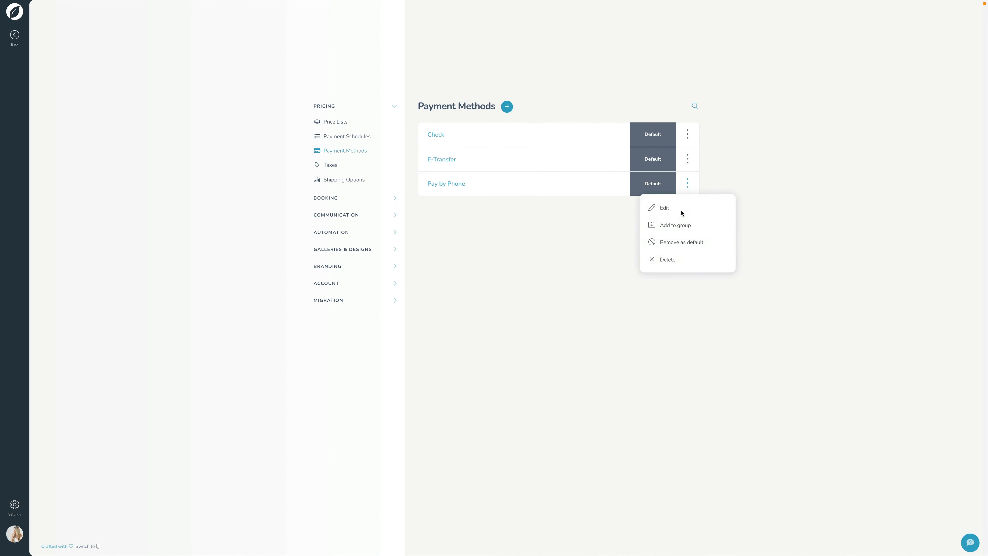
click(671, 242)
click(687, 183)
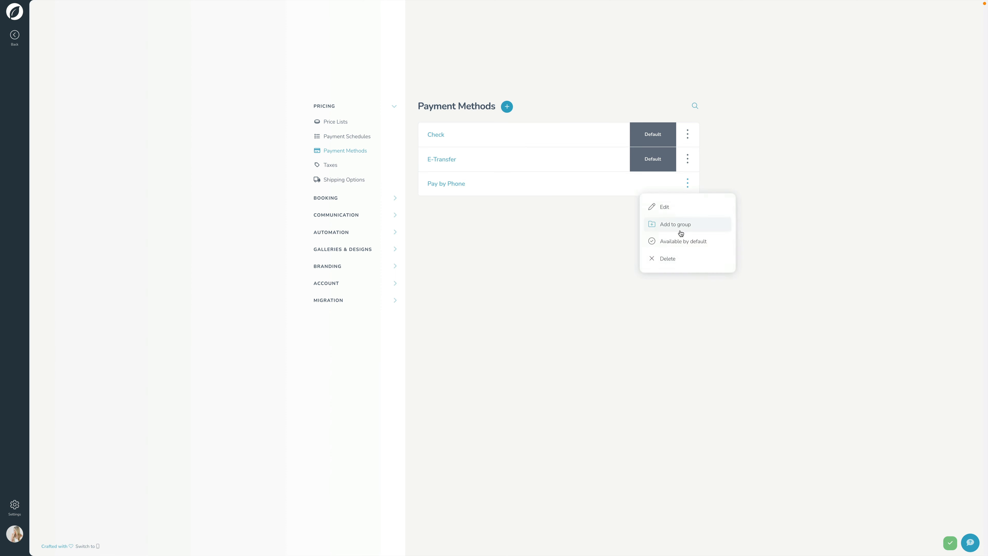
click(675, 244)
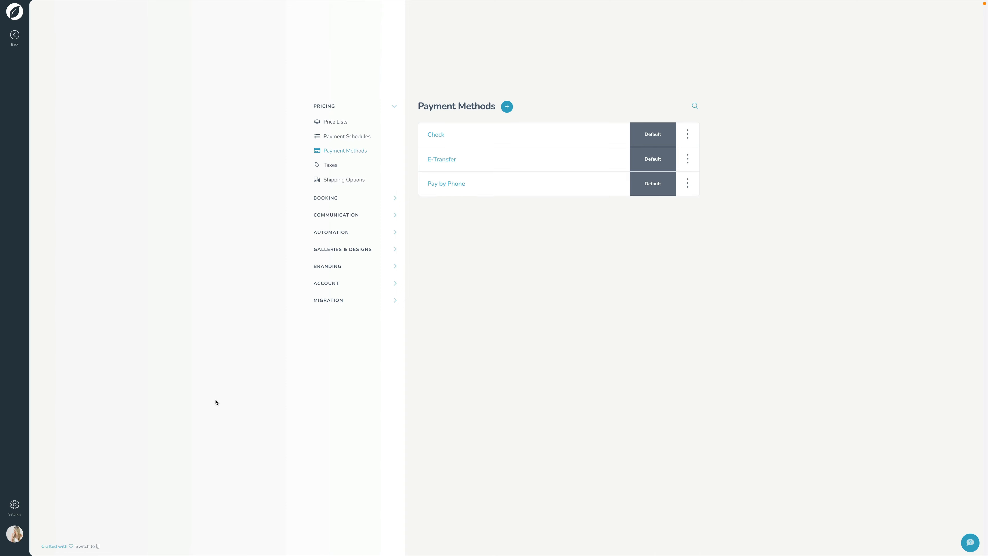
Return to the wedding lead's booking proposal and try excluding E-Transfer from its accepted payment methods.
click(14, 35)
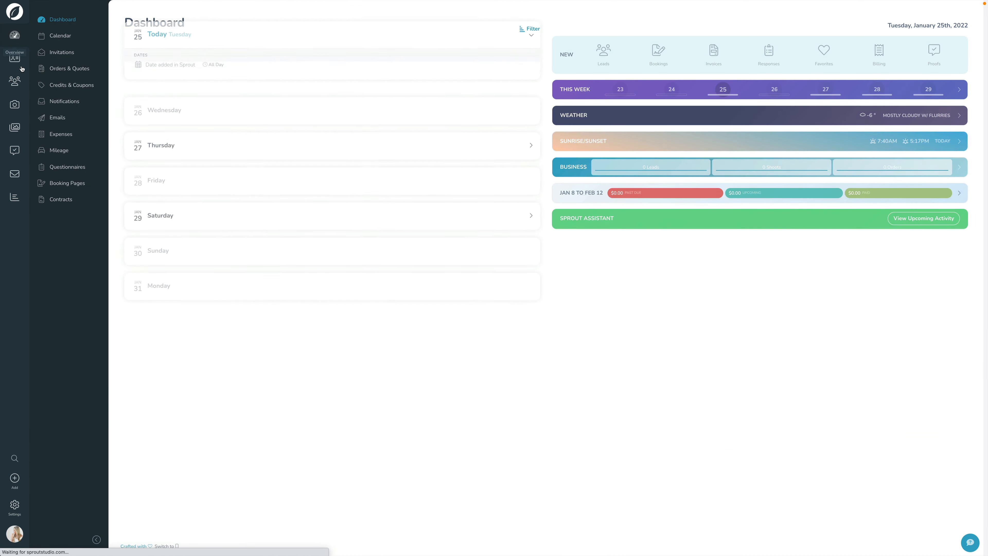
click(17, 86)
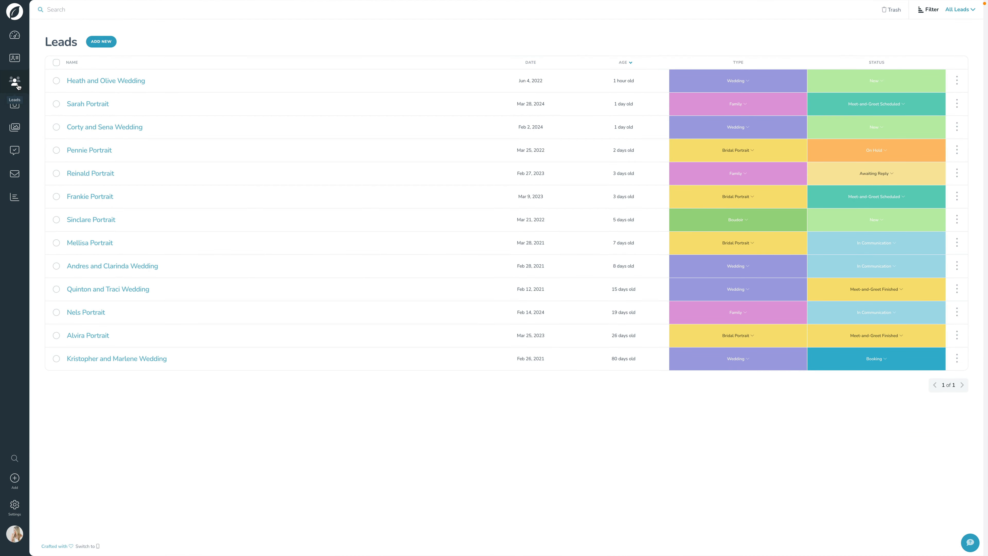
click(87, 81)
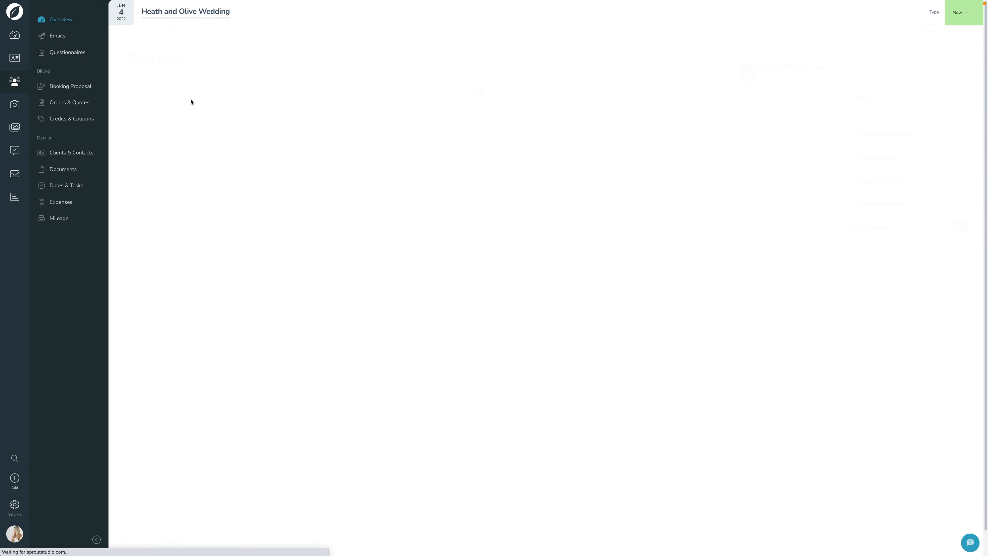
click(79, 86)
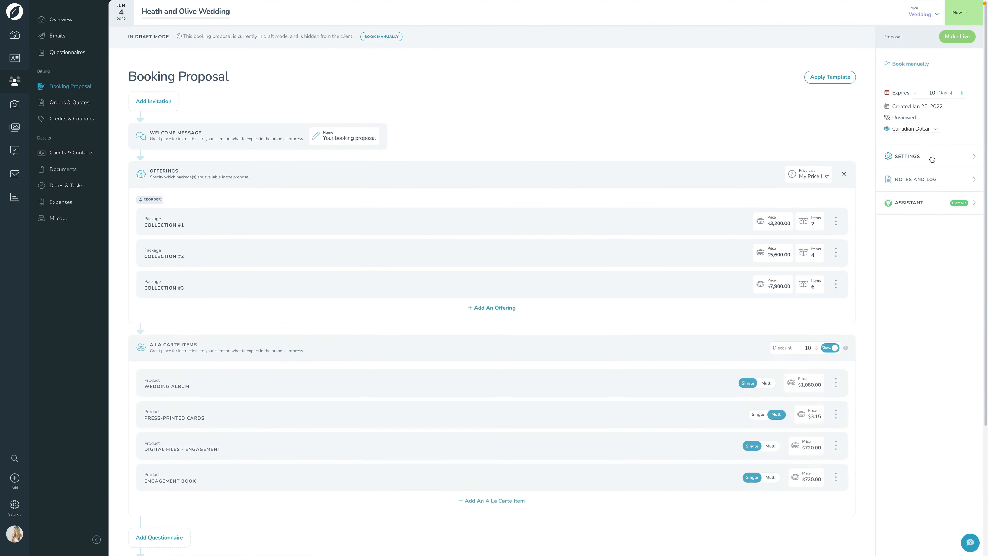
click(931, 159)
click(967, 221)
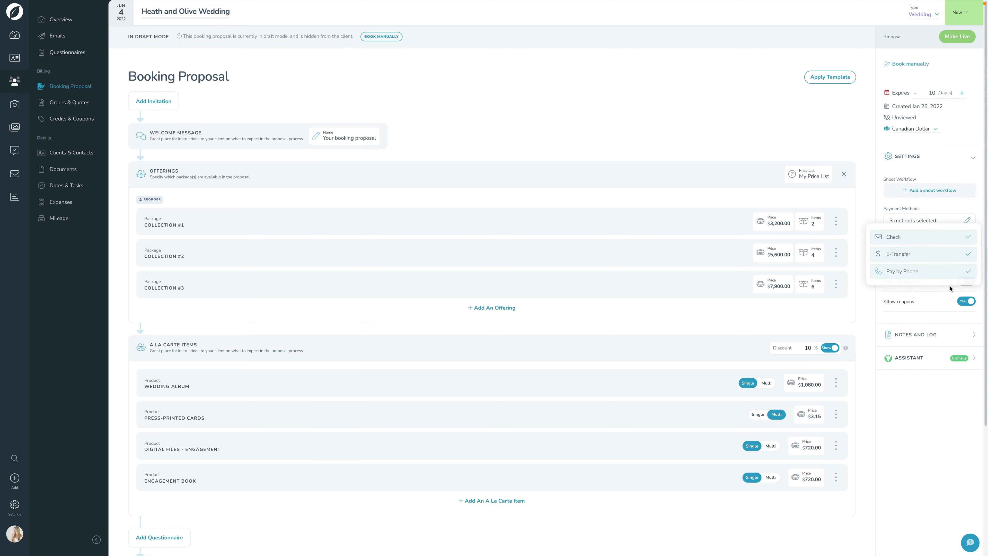
click(918, 260)
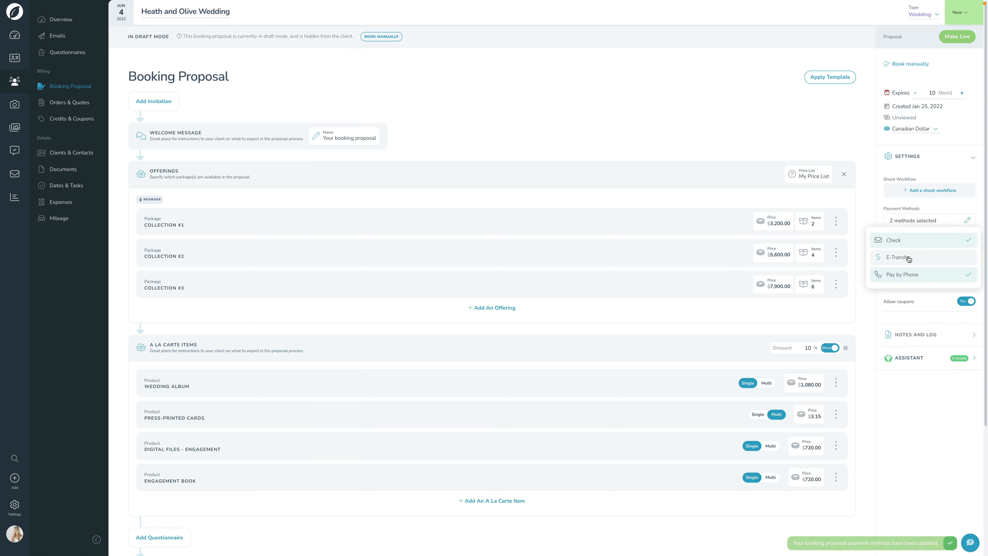
click(920, 393)
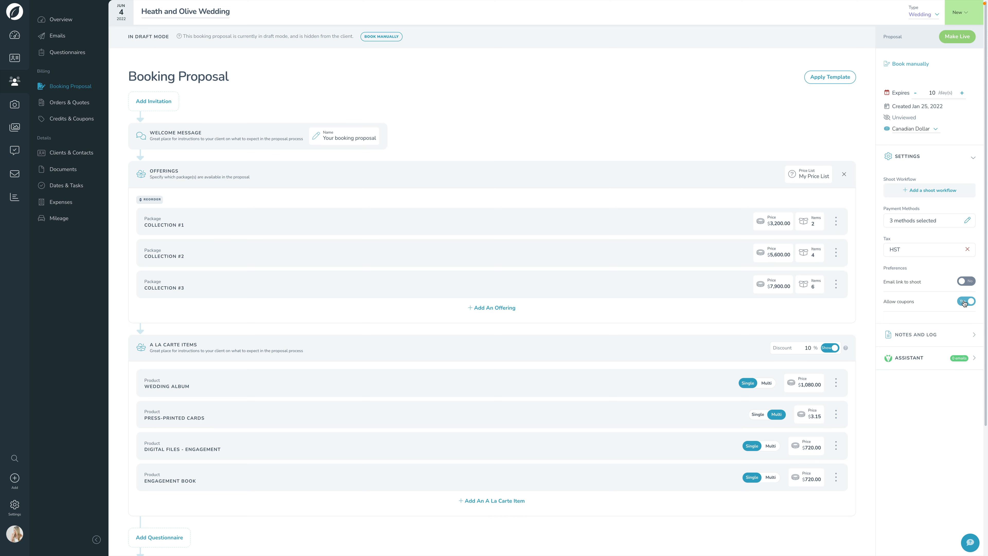
Check the notes and log of the booking proposal and those on the lead's overview.
click(891, 334)
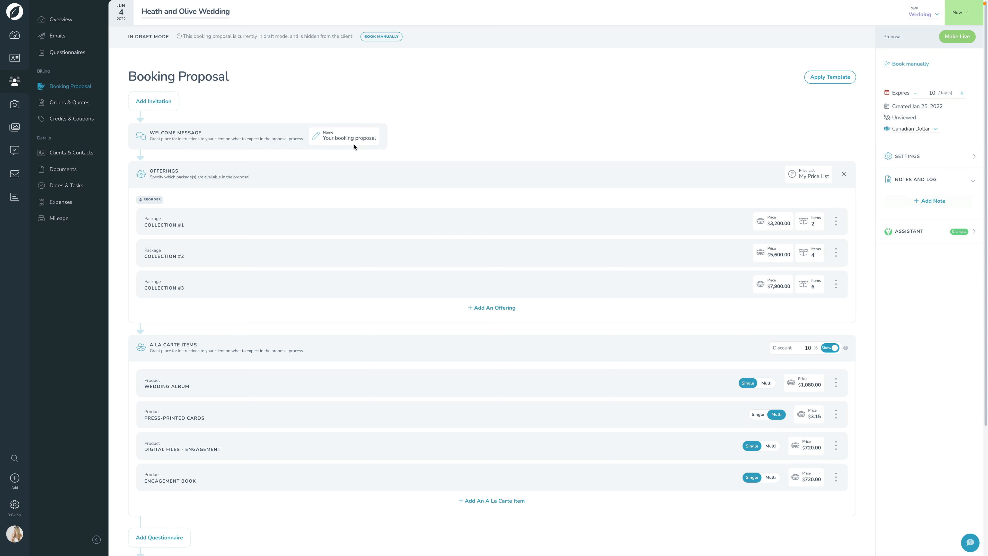
click(62, 21)
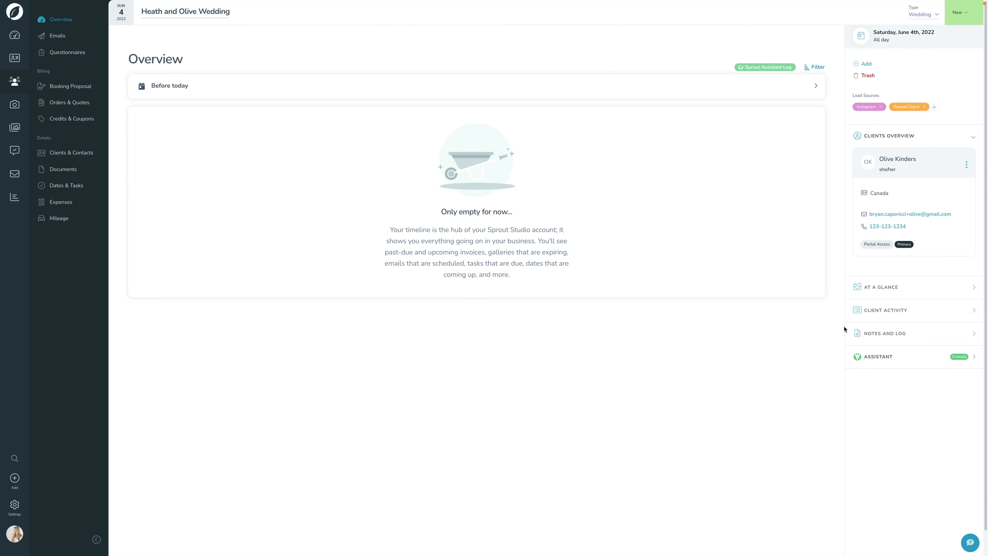
click(877, 333)
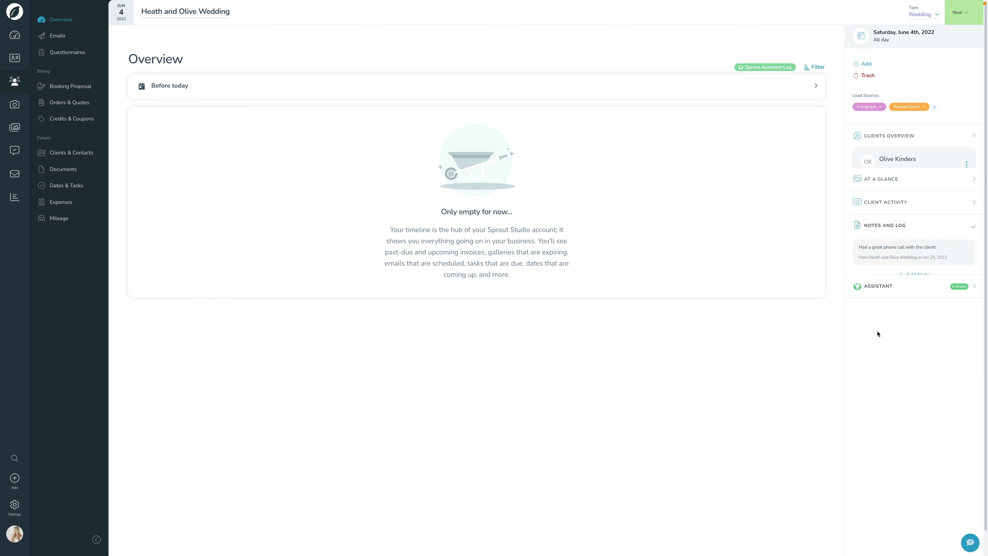
Add the note "Going to send this BP out to the client this afternoon!" to the booking proposal.
click(61, 87)
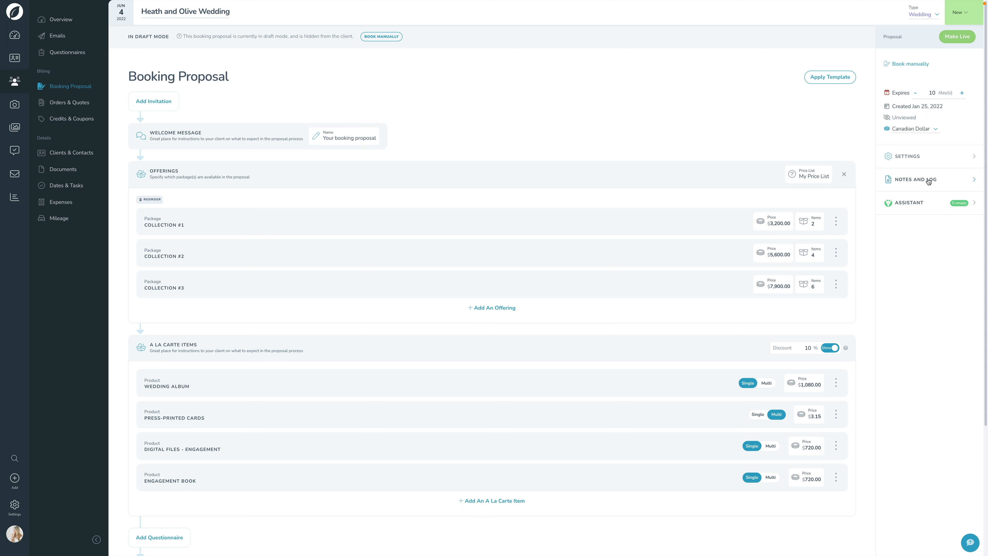
click(928, 181)
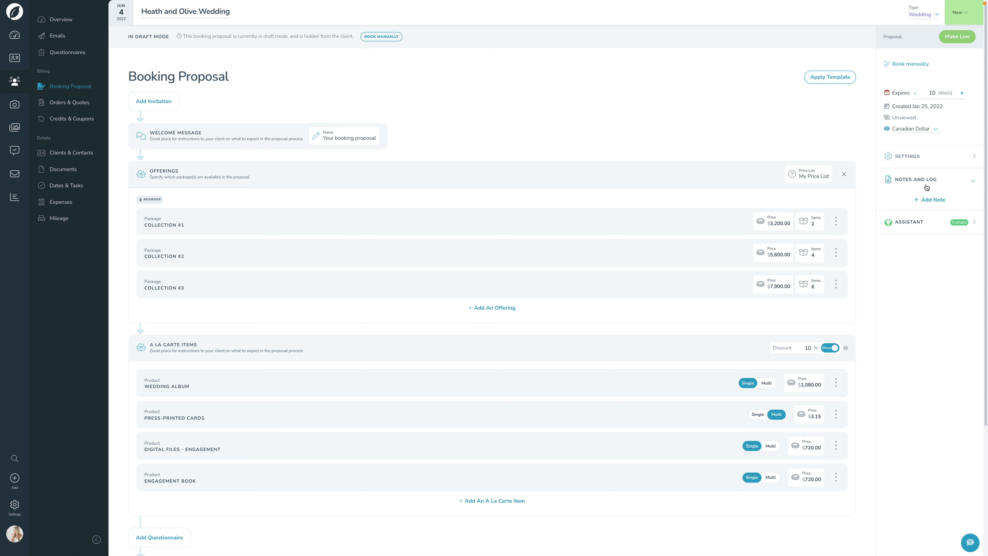
click(925, 206)
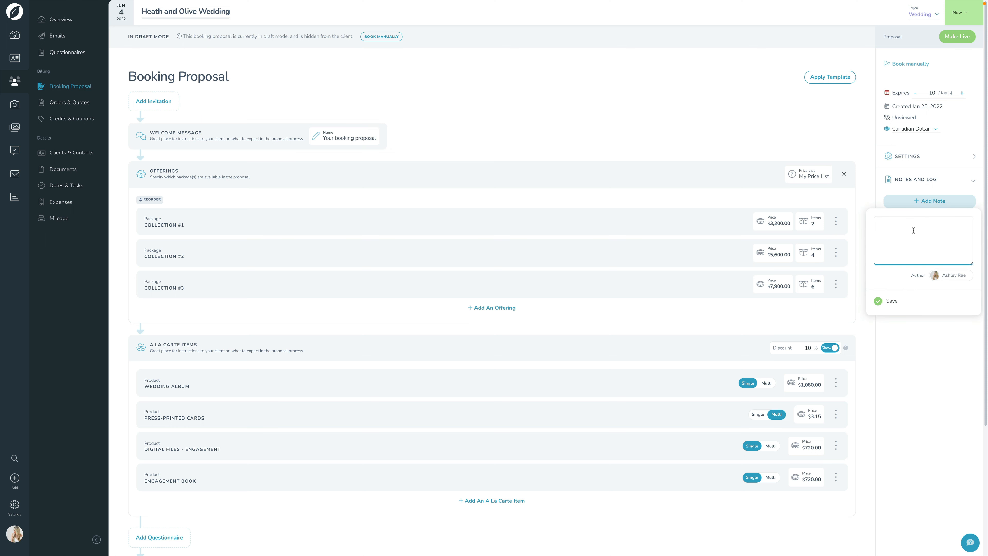
click(909, 233)
text(Going to send this BP out to the client t)
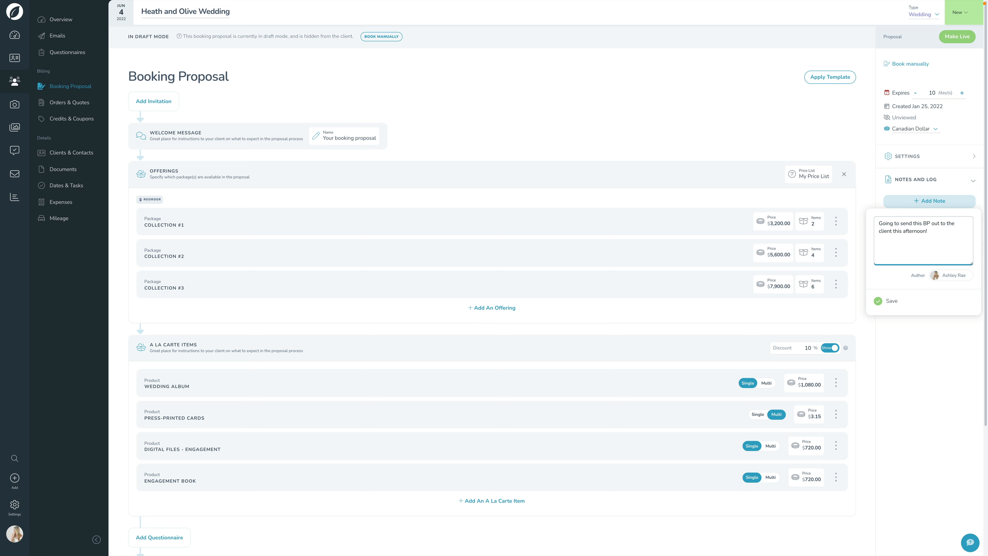
text(his afternoon!)
click(893, 301)
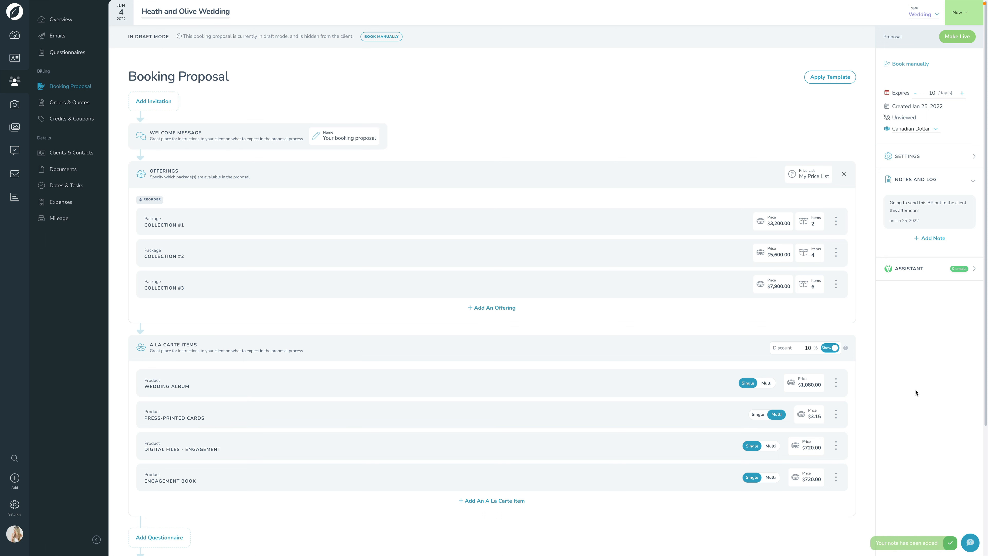
Make the booking proposal live and start writing the email that sends it to the client.
scroll(235, 134, down, 5)
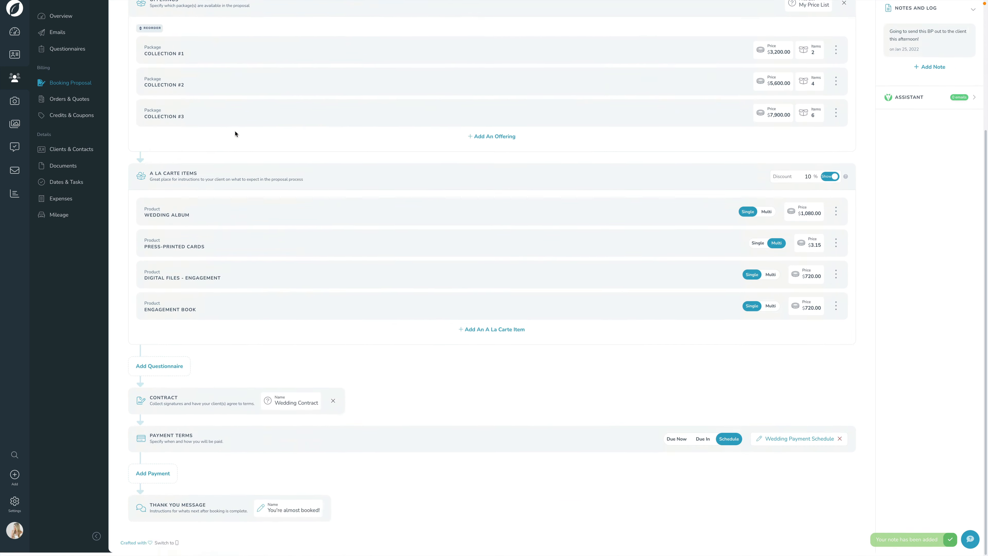
scroll(236, 132, up, 5)
click(950, 40)
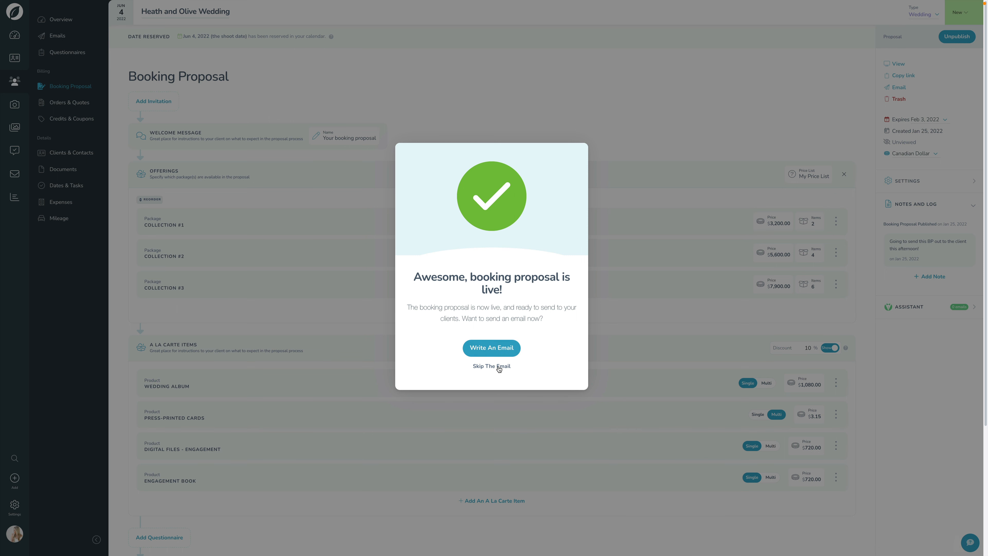
click(490, 352)
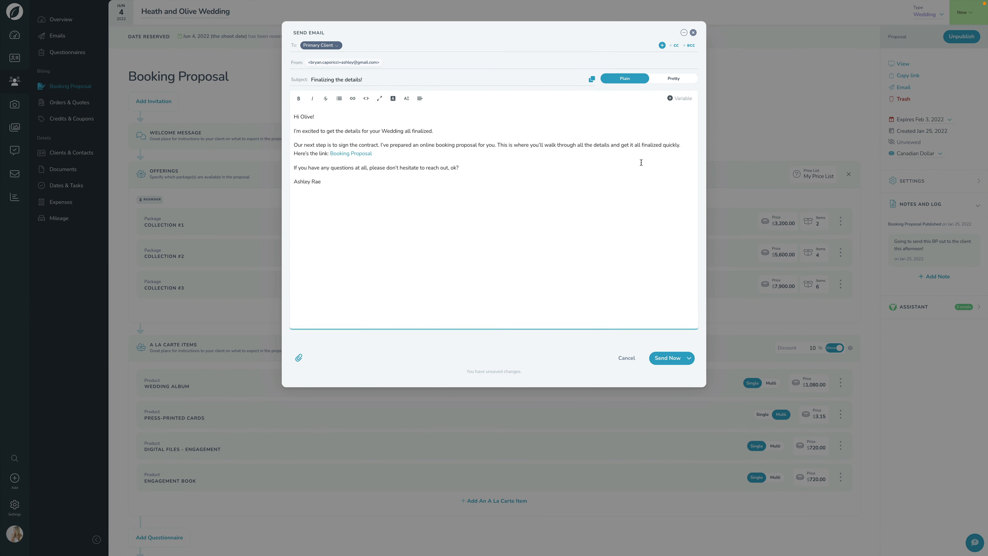
Minimize the email draft, examine the Email Defaults in the communication settings and compare them with the draft.
click(683, 34)
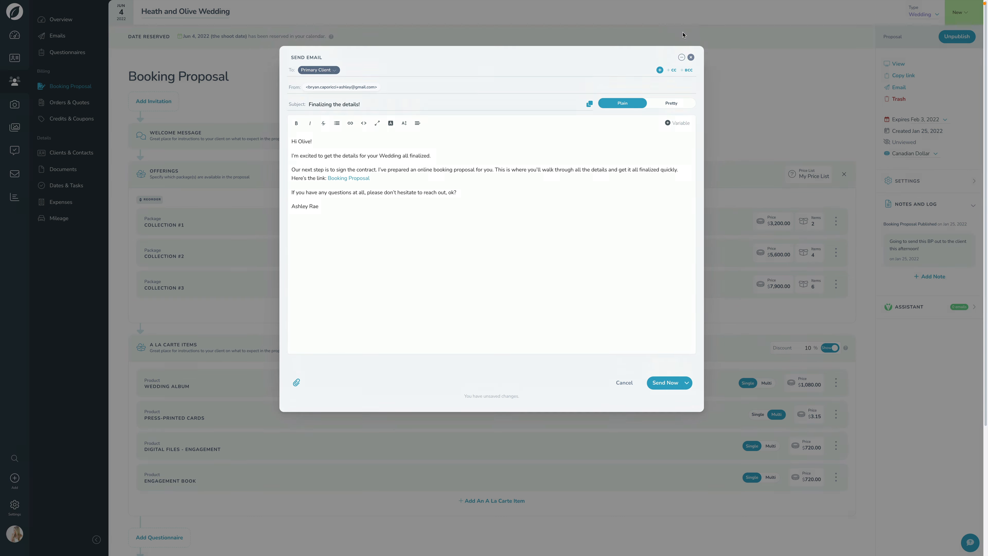
click(13, 505)
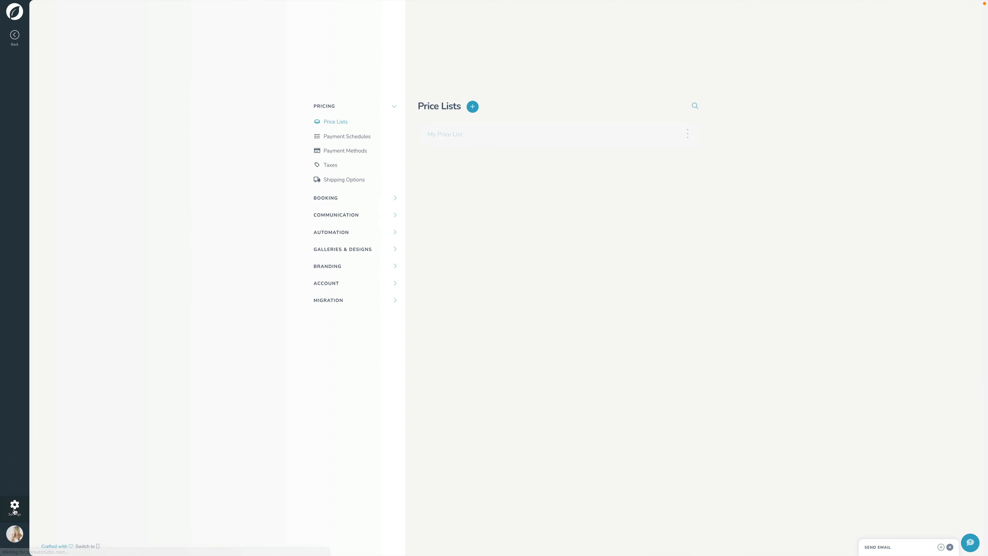
click(333, 215)
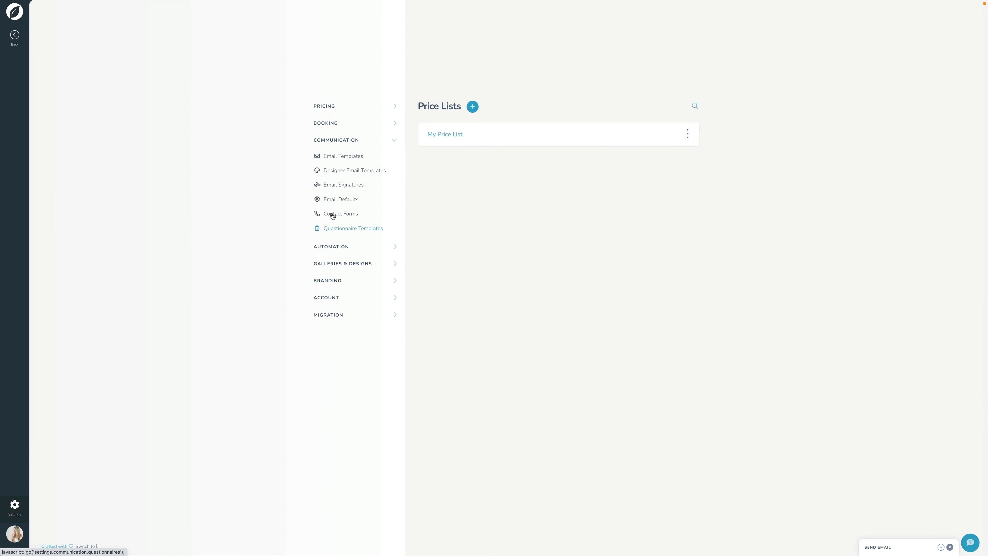
click(337, 203)
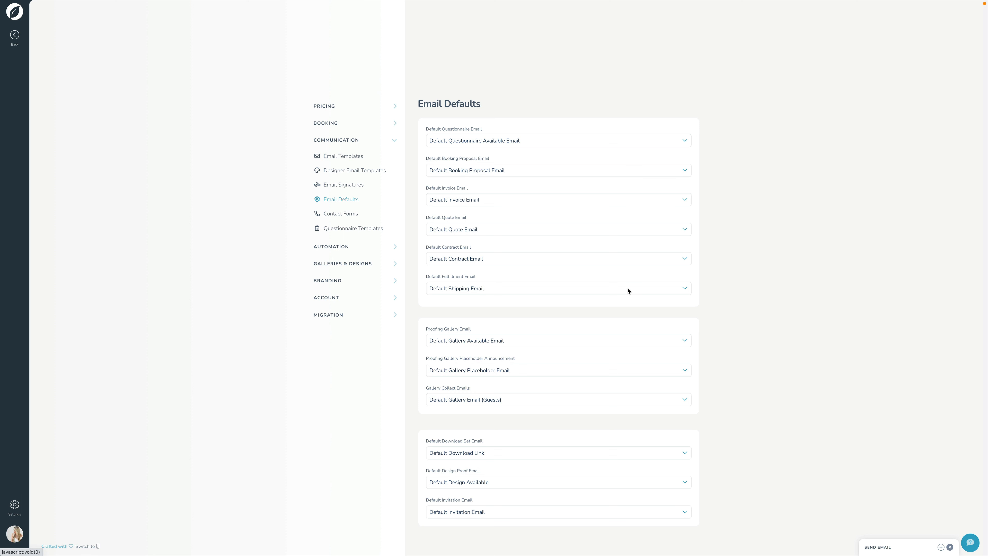
click(884, 546)
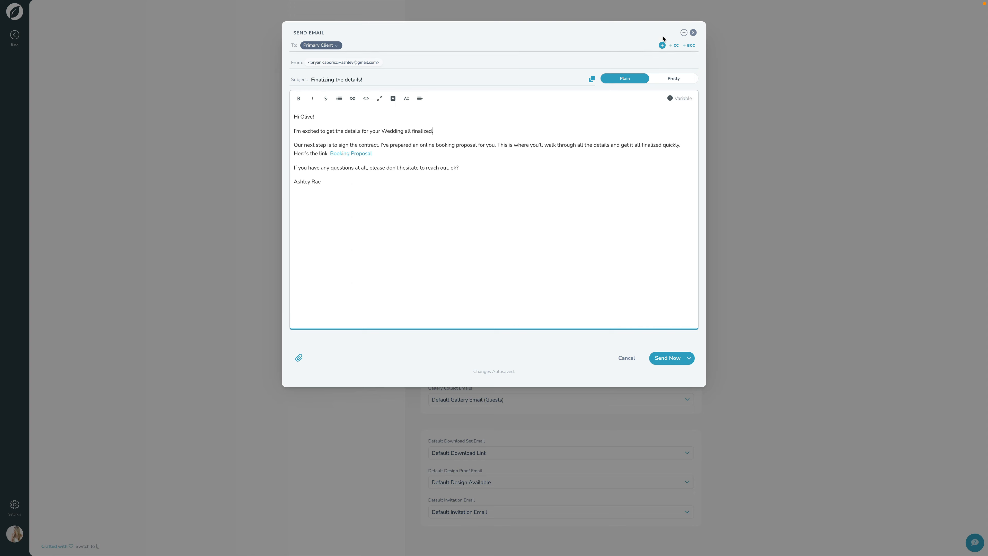
click(684, 32)
Return to the wedding lead's booking proposal, restore the "Finalizing the details!" email draft and send it to the primary client.
click(15, 37)
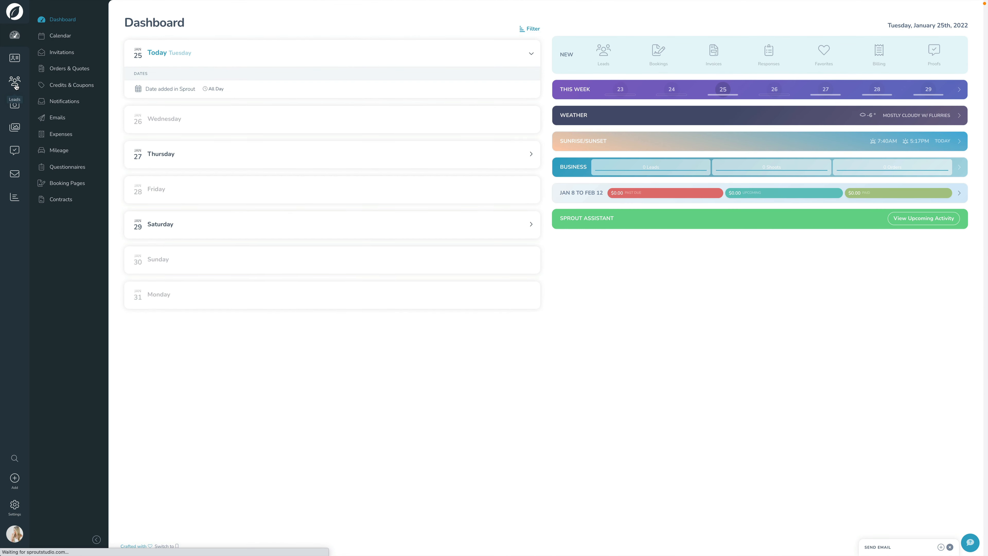
click(16, 85)
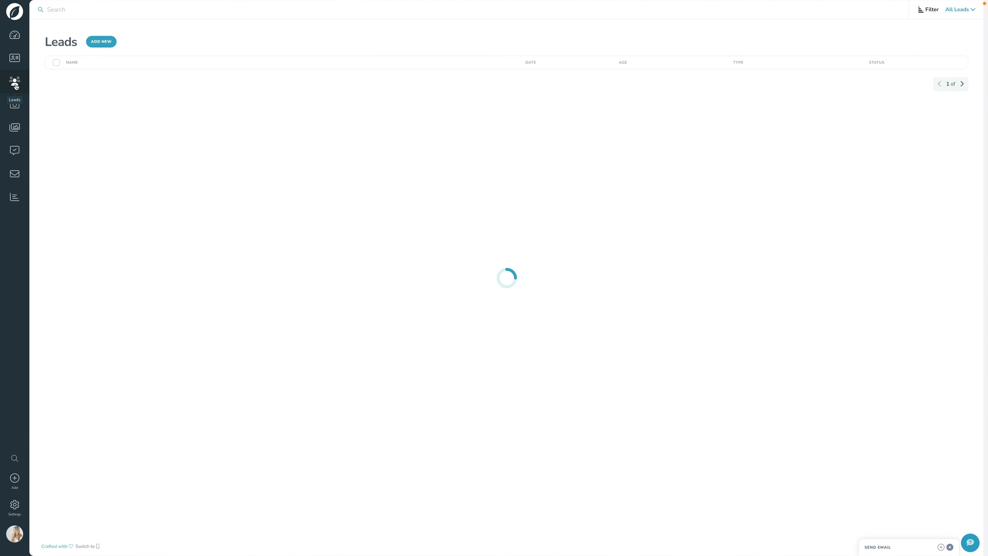
click(122, 81)
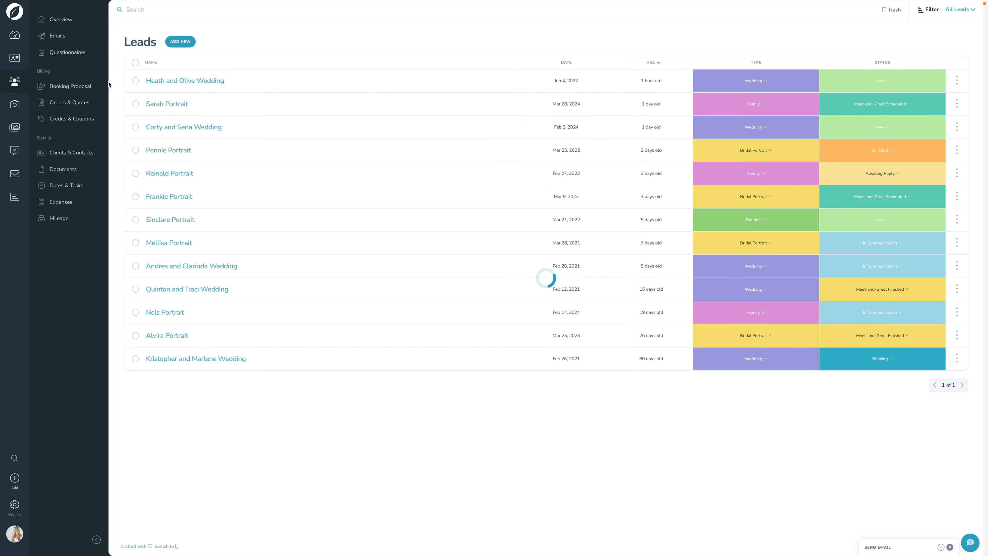
click(77, 87)
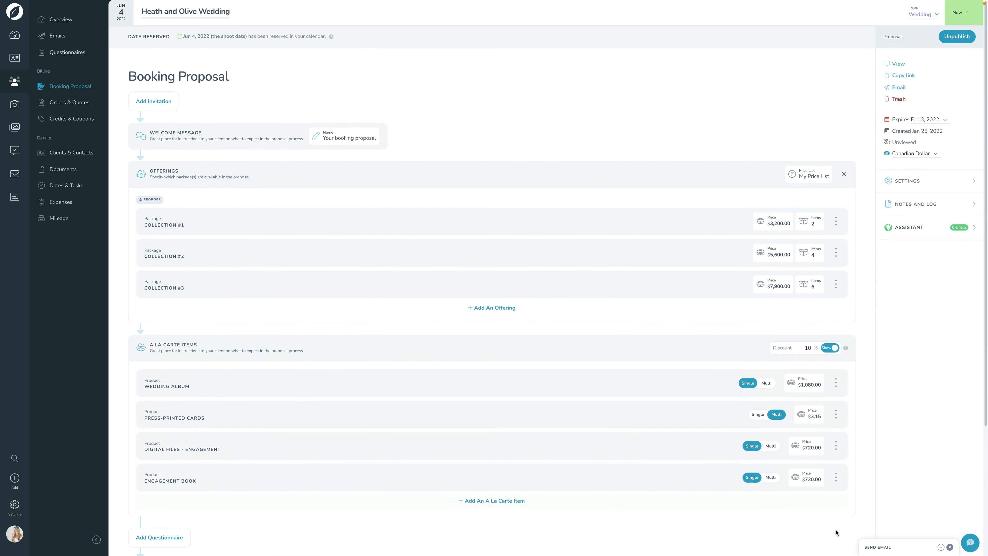
click(872, 546)
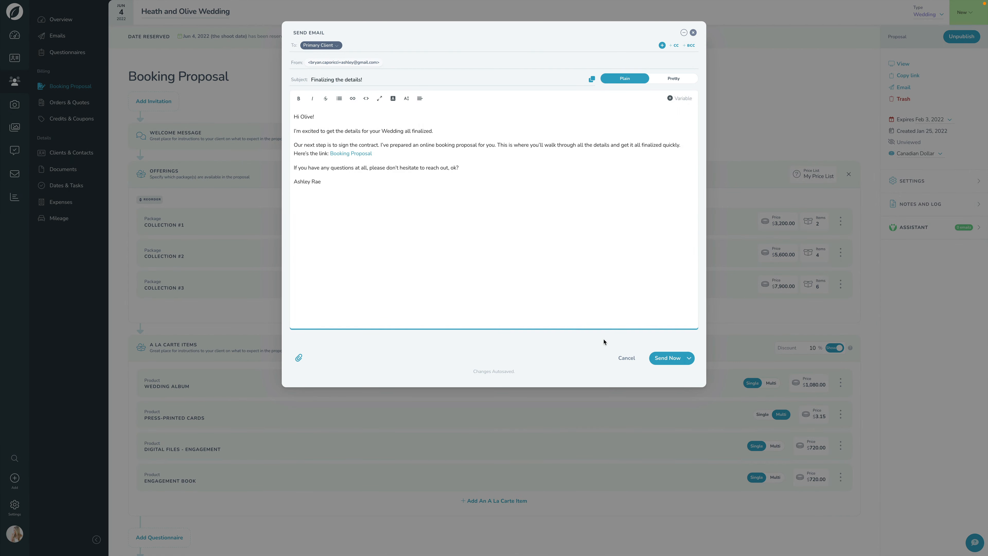
click(667, 358)
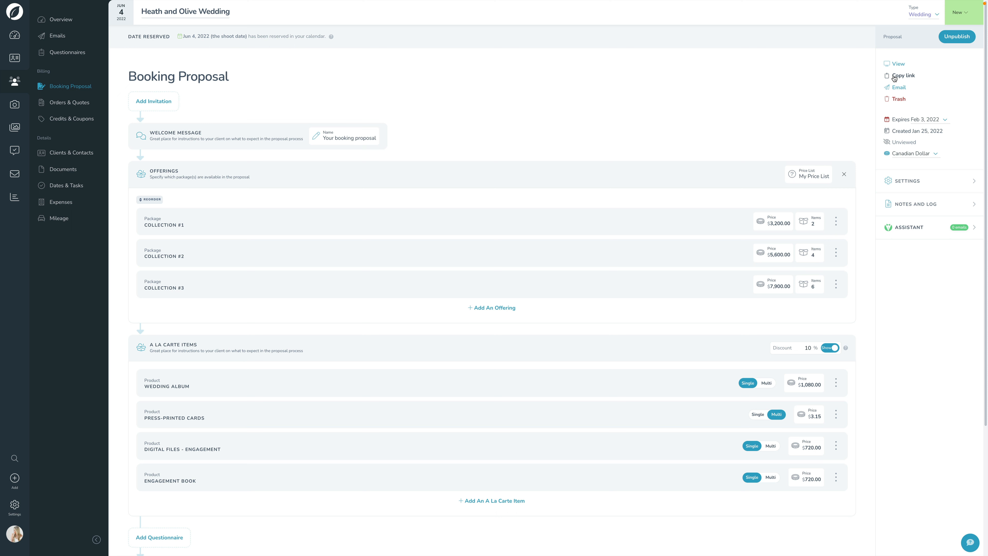
click(898, 88)
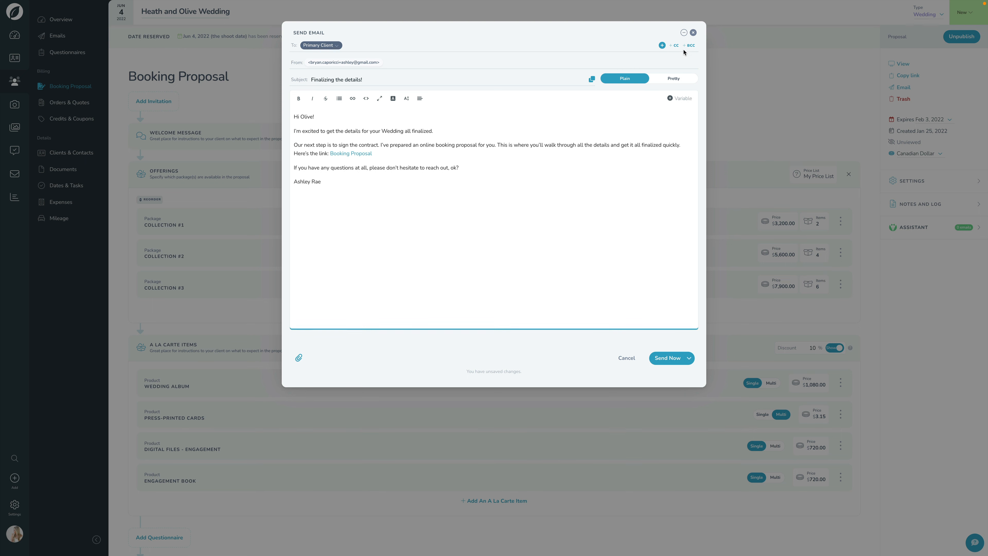
click(693, 33)
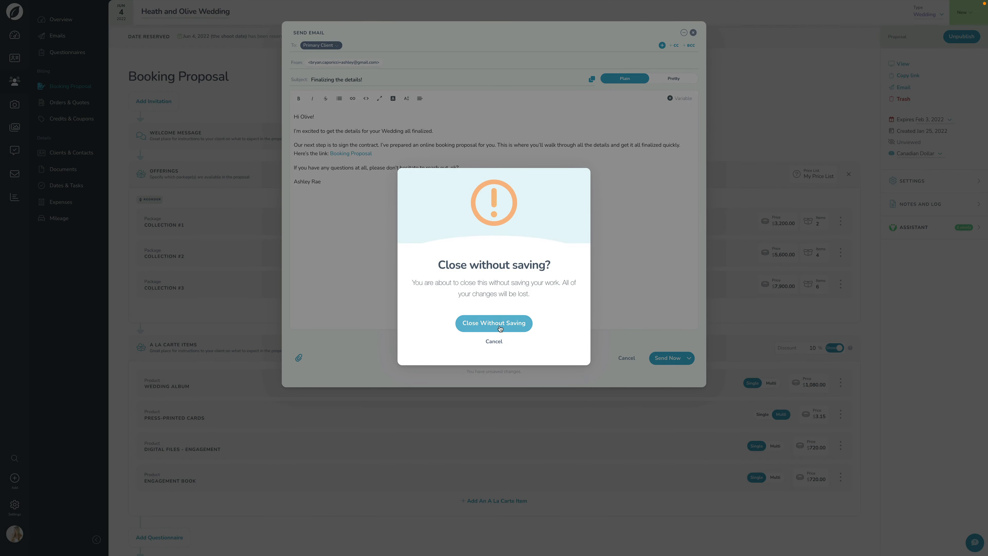
click(499, 328)
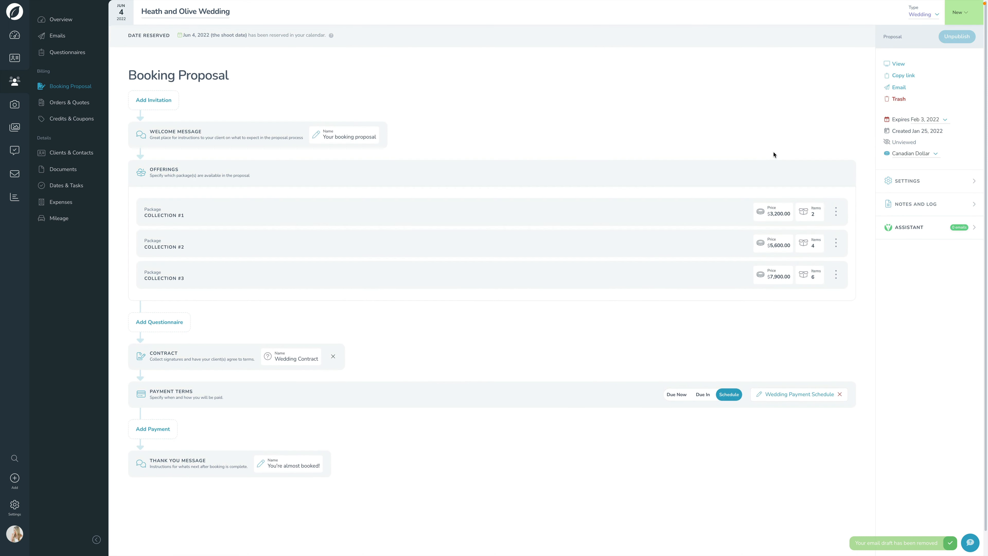